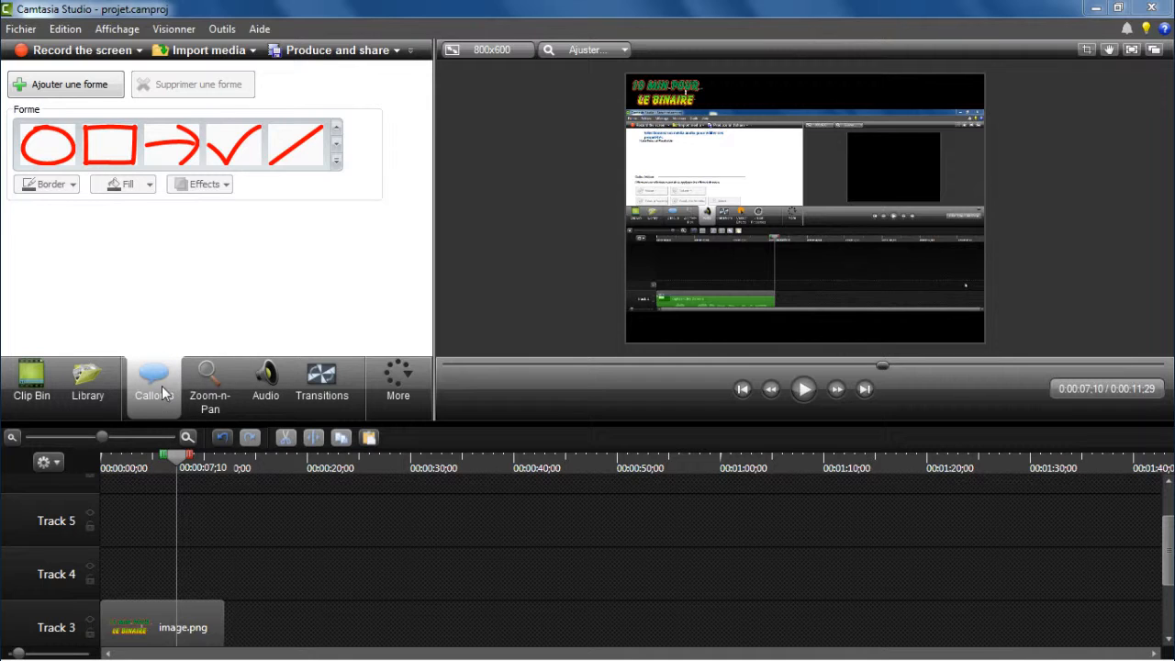
# Step: Add the tapered arrow text callout on Track 4, make it smaller and place it over the white area in the preview
pyautogui.click(337, 161)
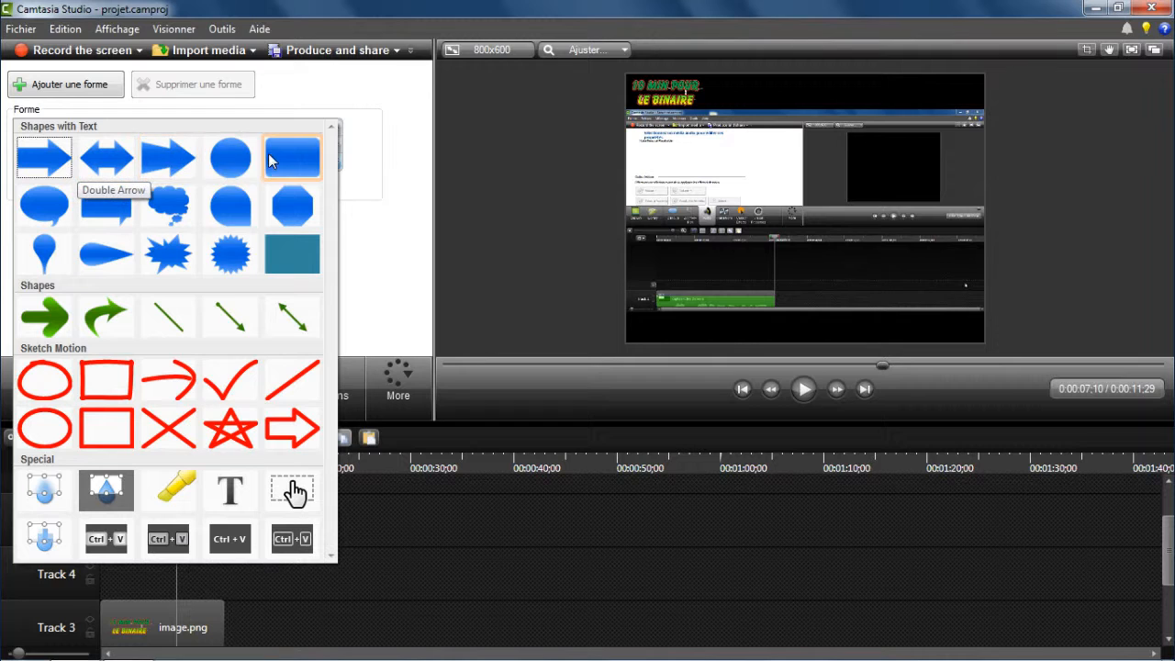
pyautogui.click(154, 159)
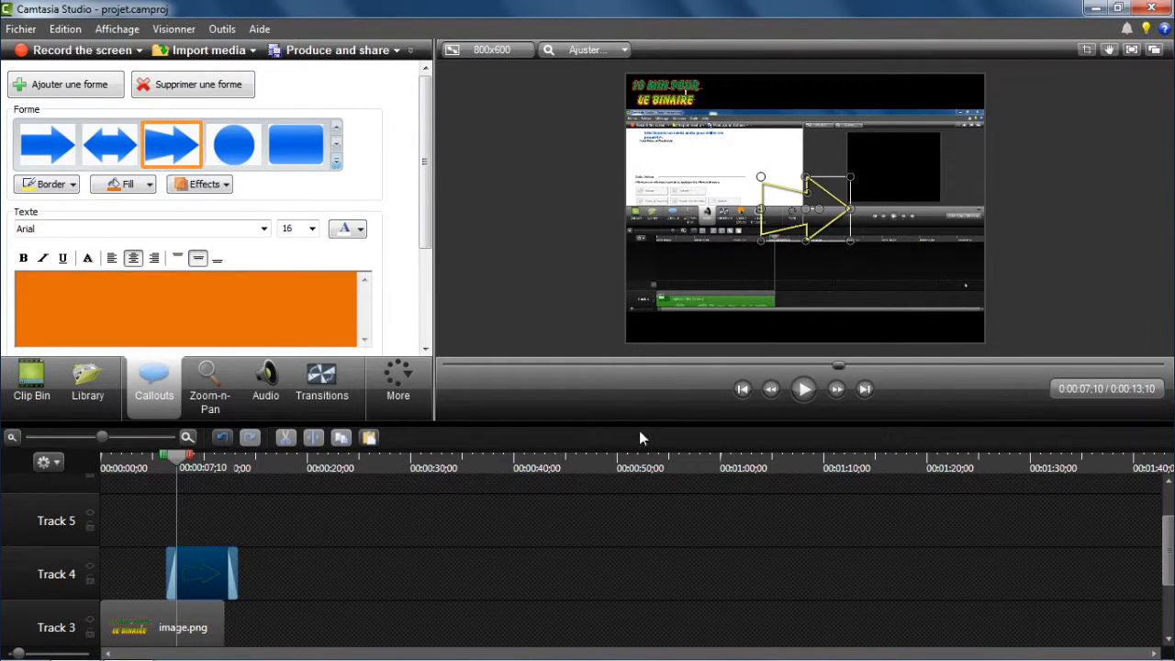
pyautogui.moveTo(806, 242); pyautogui.dragTo(707, 163)
# Step: Delete the arrow callout from Track 4
pyautogui.rightClick(199, 566)
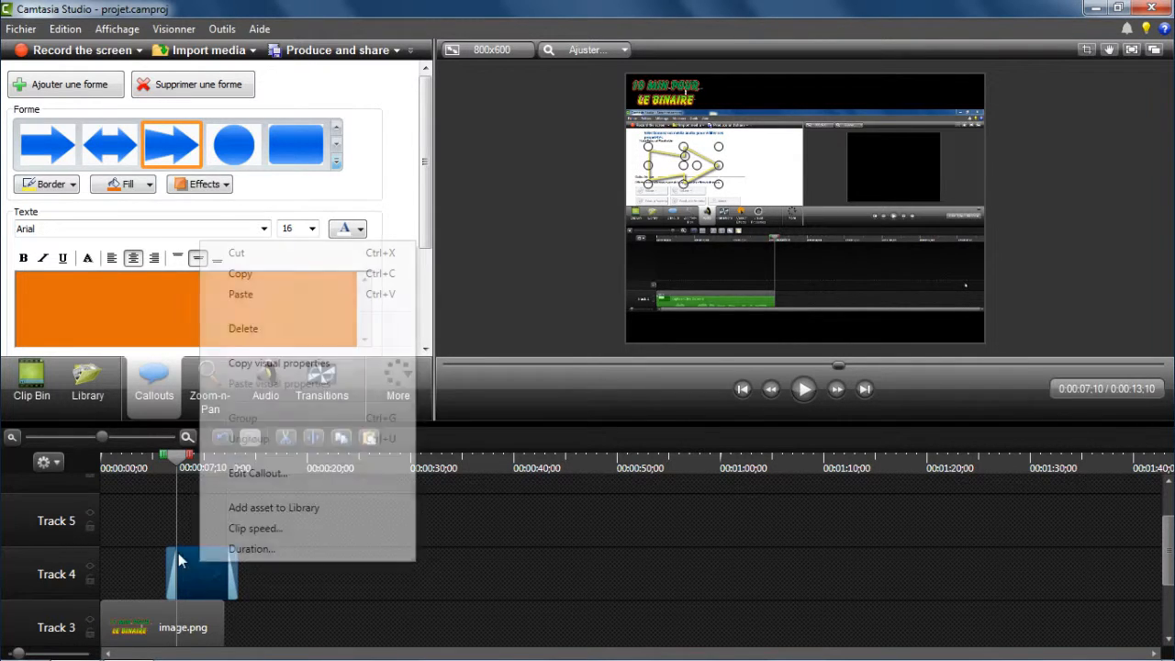
pyautogui.click(244, 329)
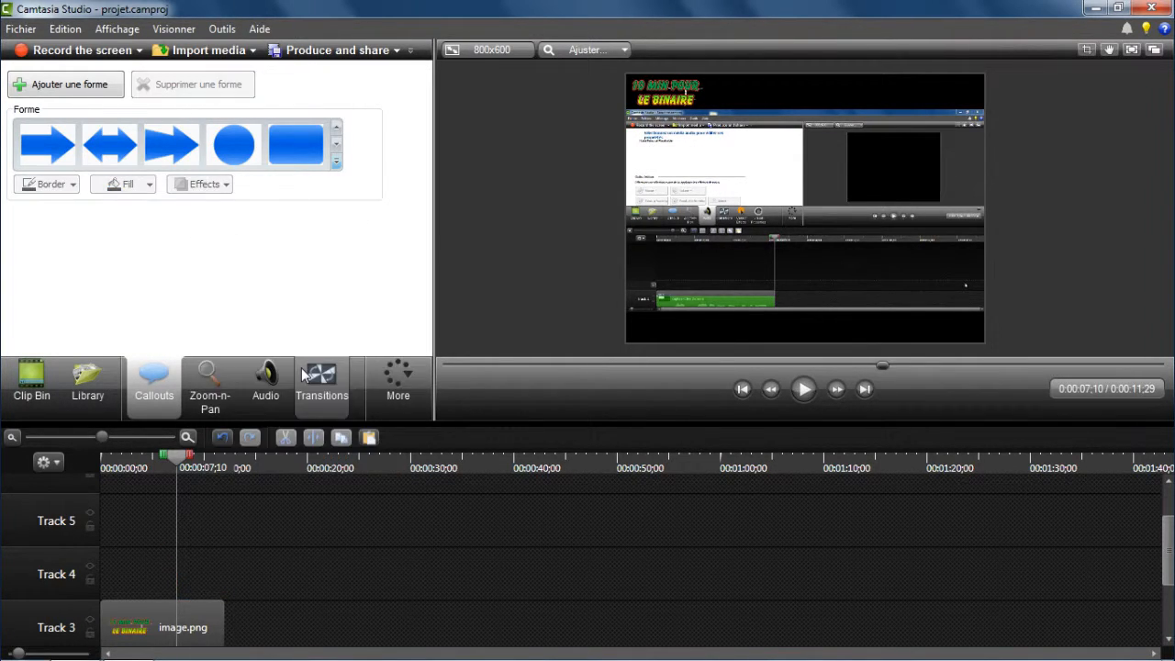
# Step: Add an oval speech bubble callout, shrink it and place it over the white area in the preview
pyautogui.click(336, 162)
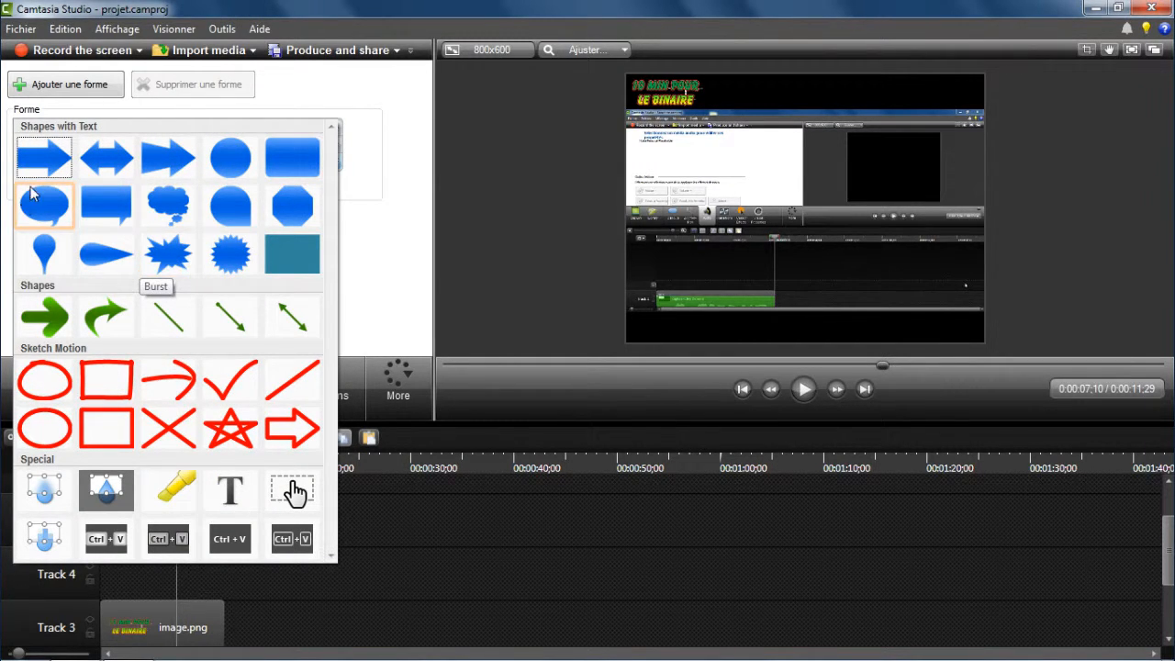
pyautogui.click(50, 209)
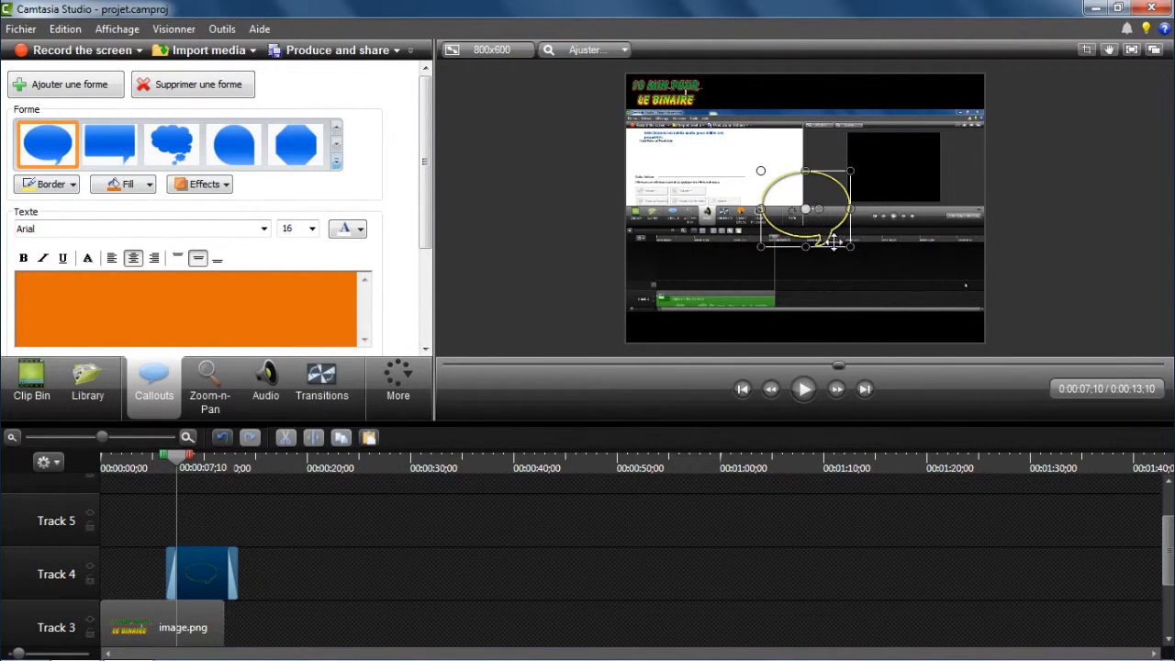
pyautogui.moveTo(850, 246); pyautogui.dragTo(804, 219)
pyautogui.moveTo(803, 176); pyautogui.dragTo(727, 139)
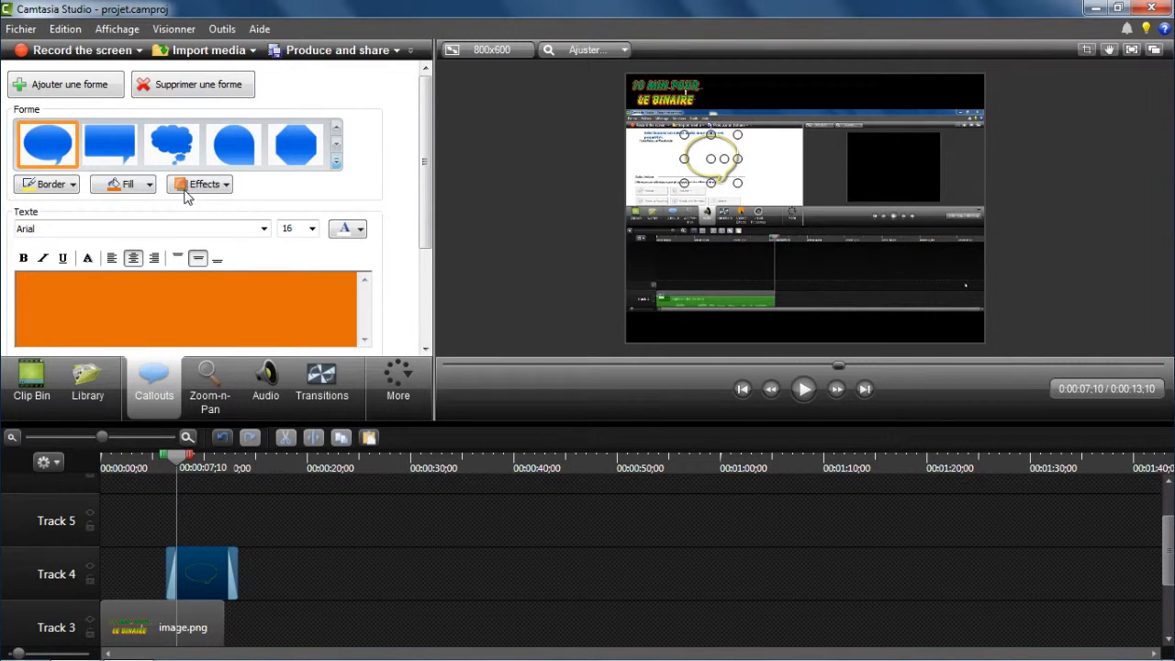
# Step: Apply the second effect style to the speech bubble callout
pyautogui.click(226, 184)
pyautogui.moveTo(234, 227)
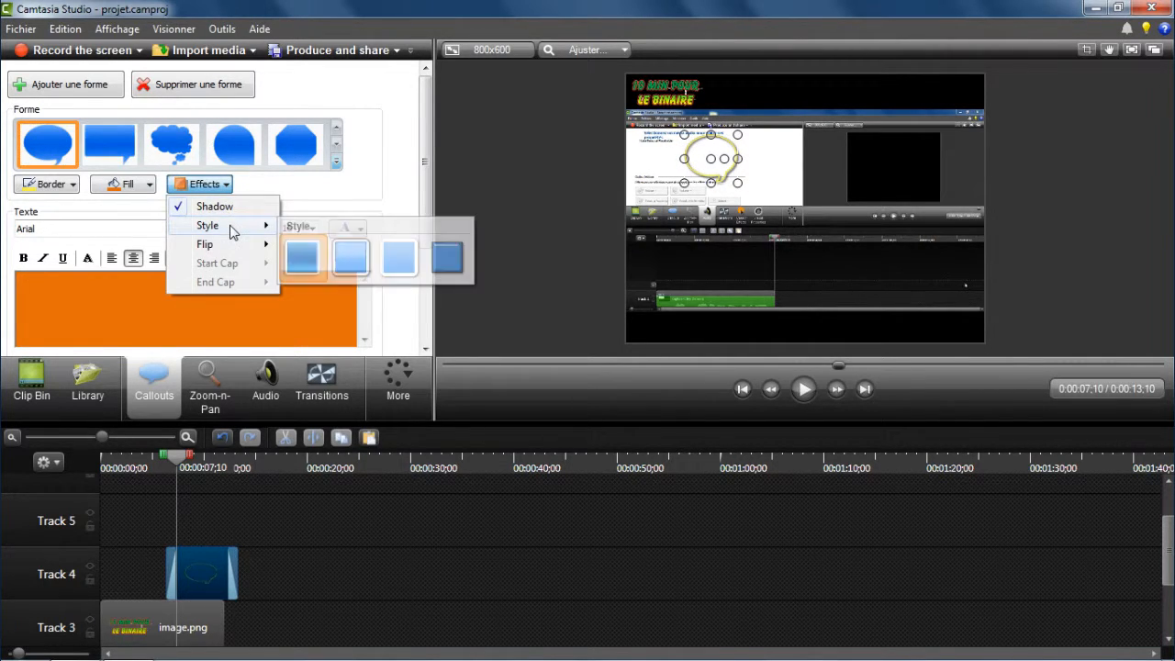
pyautogui.click(353, 259)
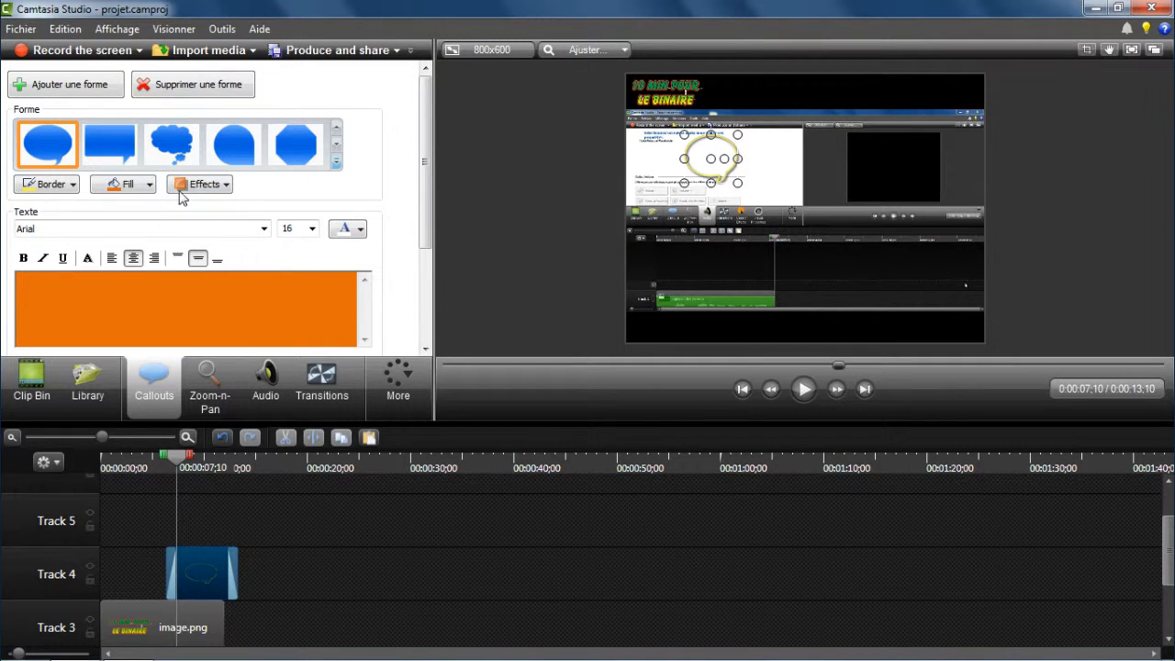
# Step: Fill the speech bubble with pure blue and enlarge it in the preview
pyautogui.click(128, 185)
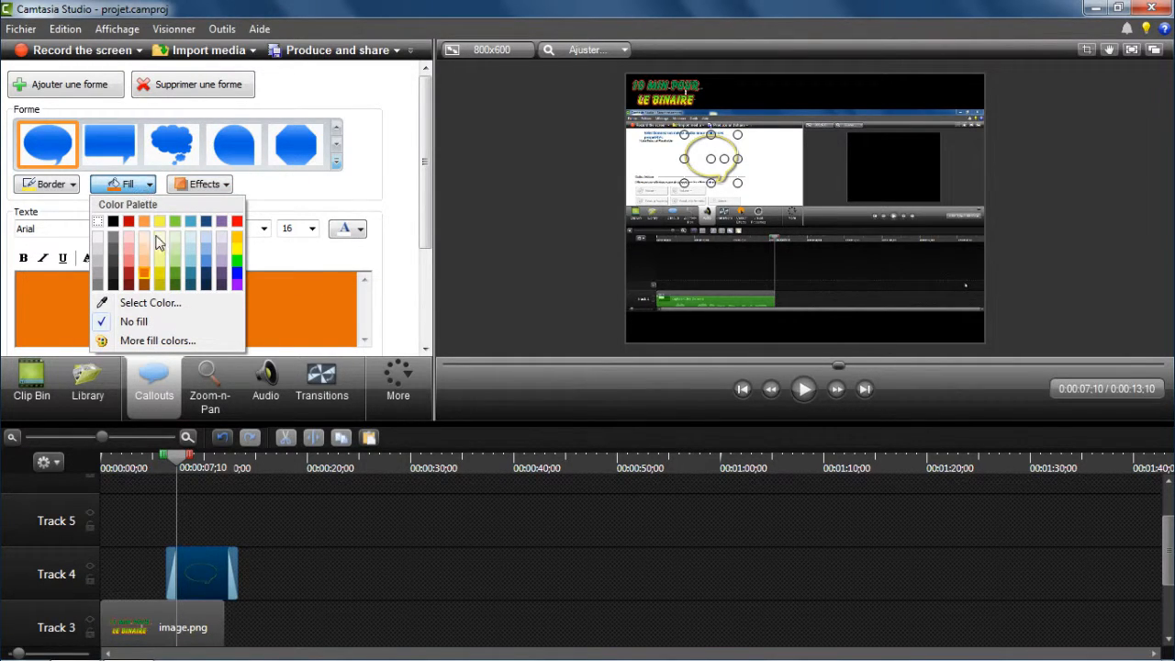
pyautogui.click(238, 270)
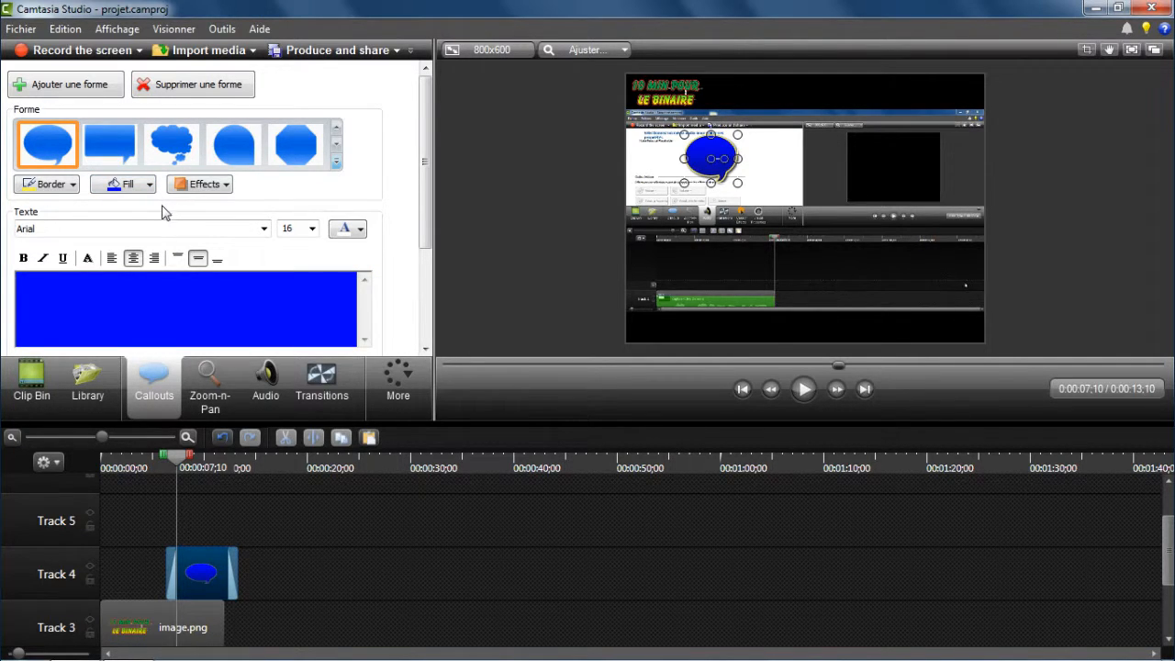
pyautogui.moveTo(737, 182); pyautogui.dragTo(780, 214)
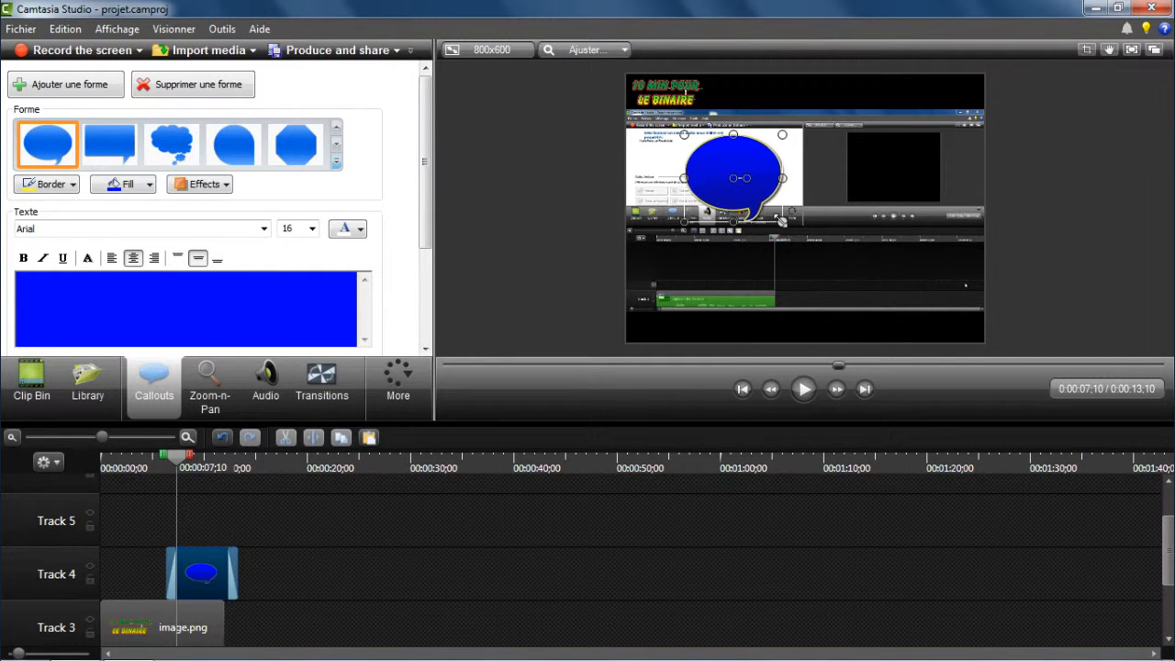
# Step: Fill the speech bubble with black sampled from the dark rectangle in the preview, and set it back to no fill
pyautogui.click(142, 186)
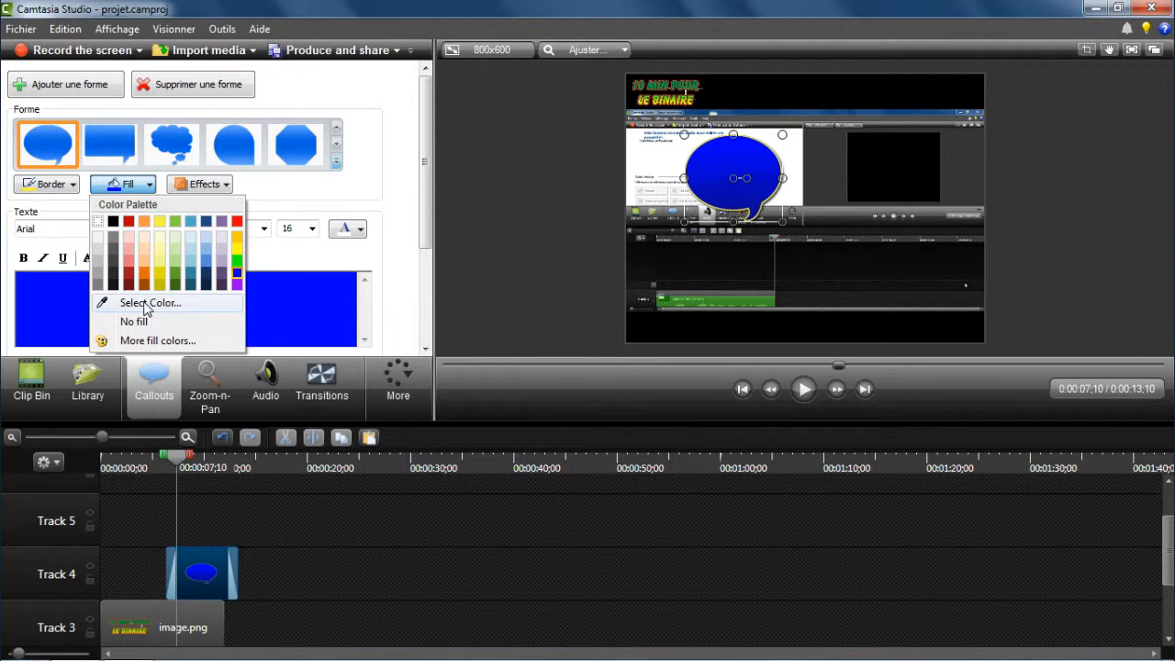
pyautogui.click(142, 304)
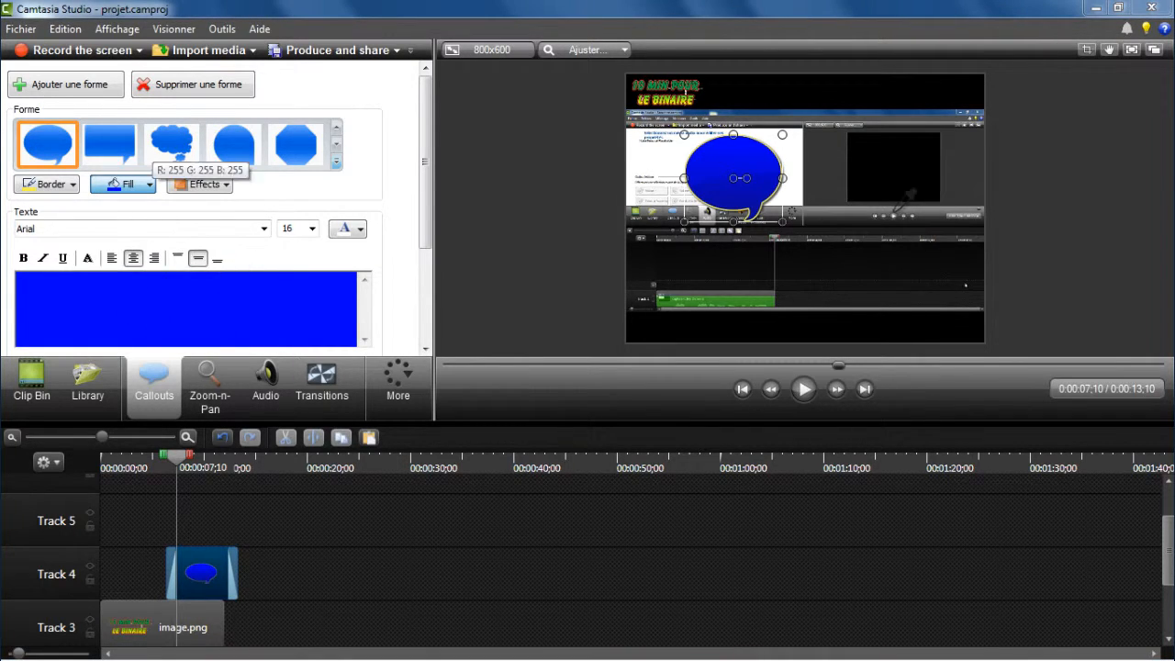
pyautogui.click(891, 167)
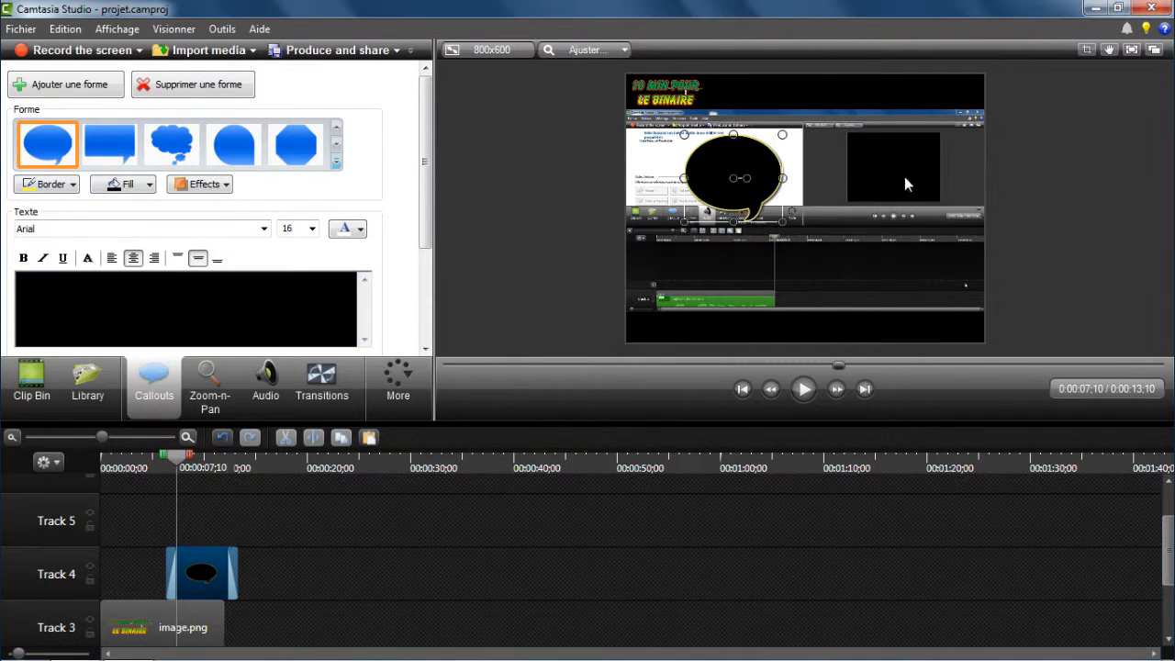
pyautogui.click(129, 185)
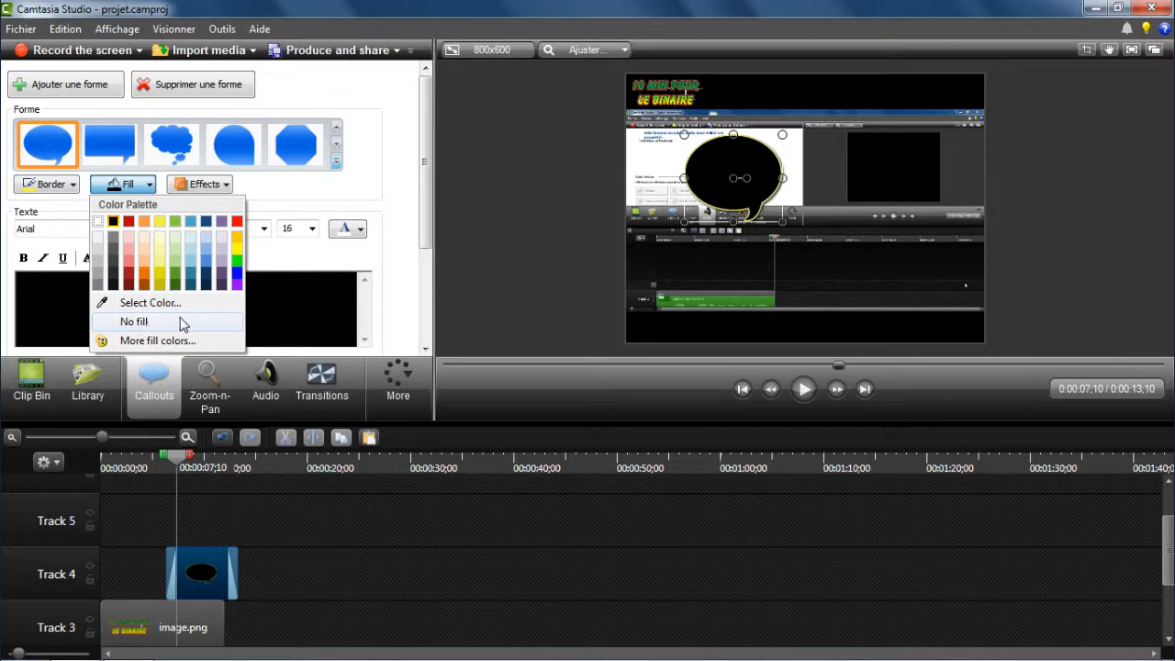
pyautogui.click(133, 323)
# Step: Fill the speech bubble with the cyan basic colour from the additional fill colours
pyautogui.click(143, 186)
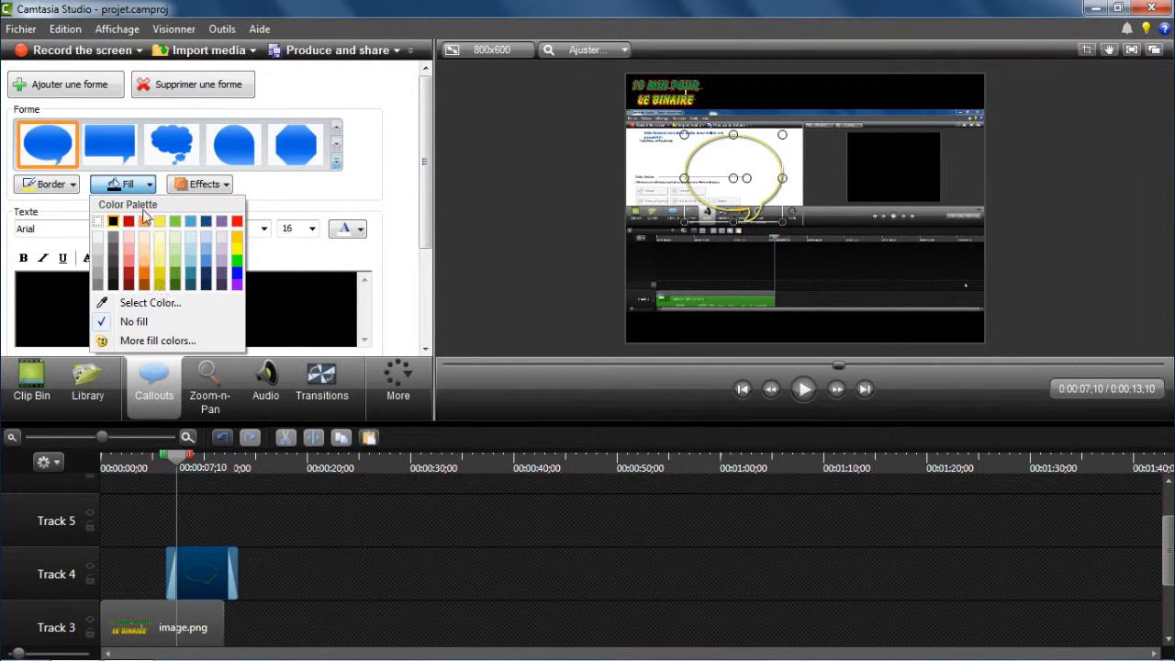
pyautogui.click(158, 340)
pyautogui.moveTo(479, 218); pyautogui.dragTo(485, 177)
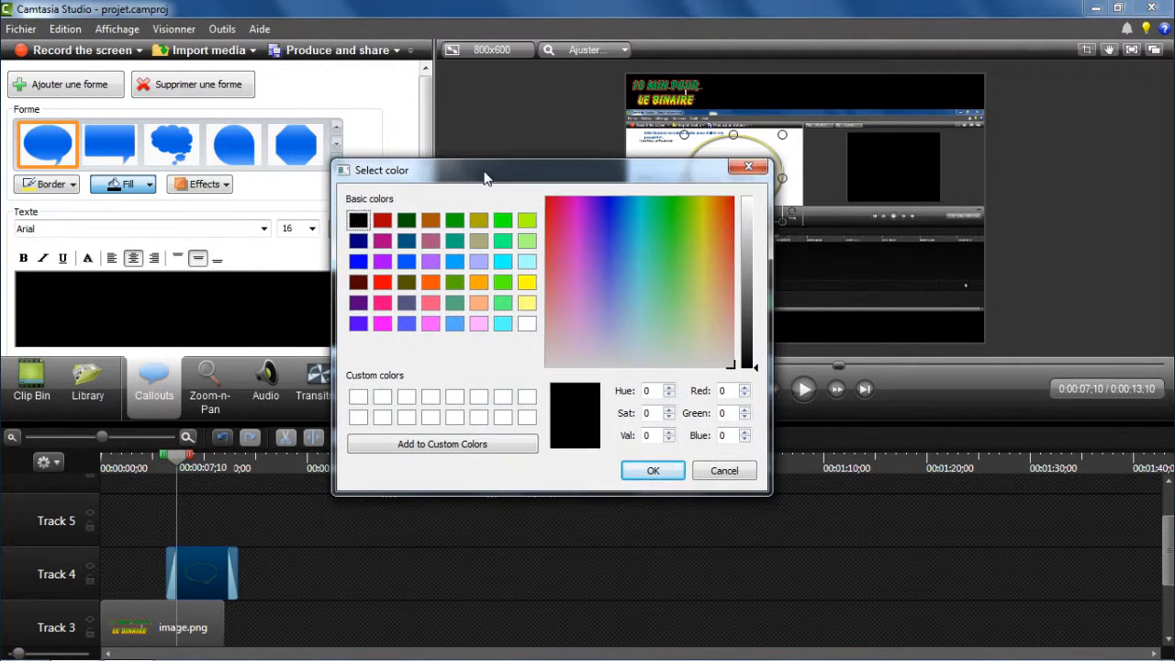
pyautogui.click(502, 262)
pyautogui.click(642, 471)
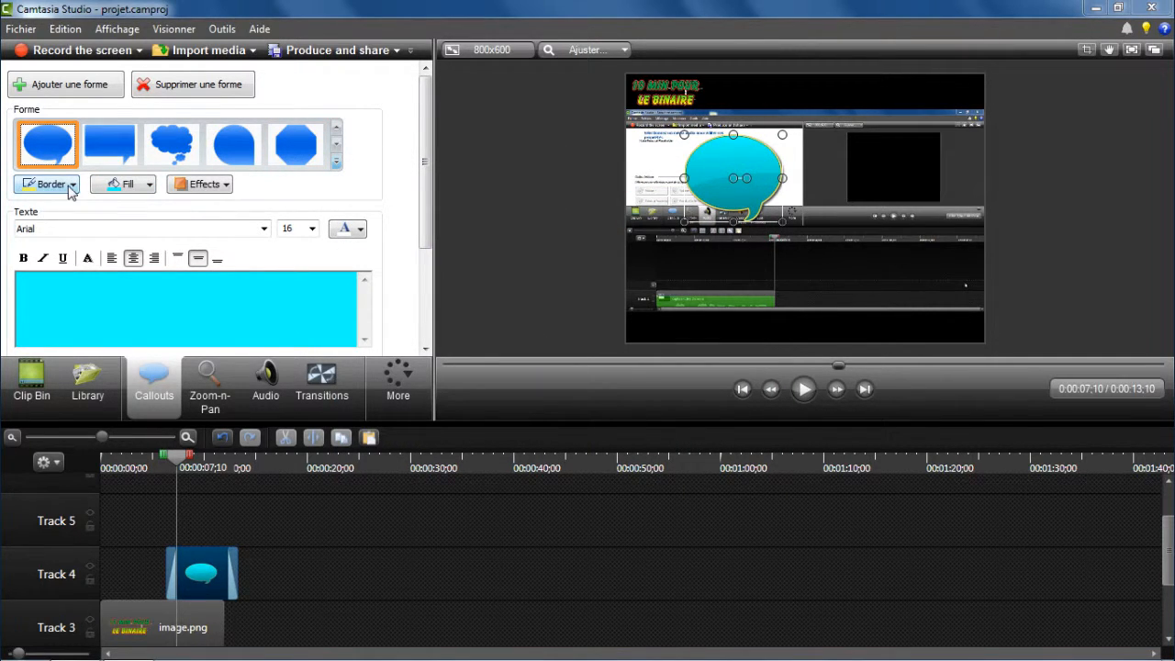
# Step: Give the speech bubble a pure blue border with a width of 4 px
pyautogui.click(68, 188)
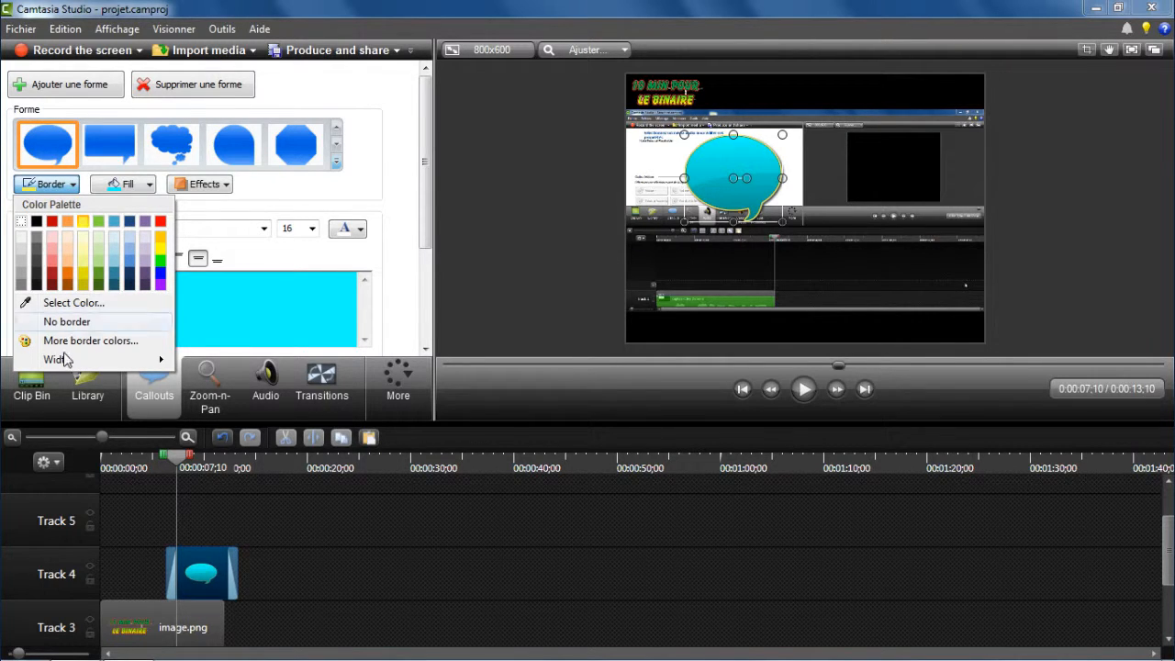
pyautogui.click(160, 276)
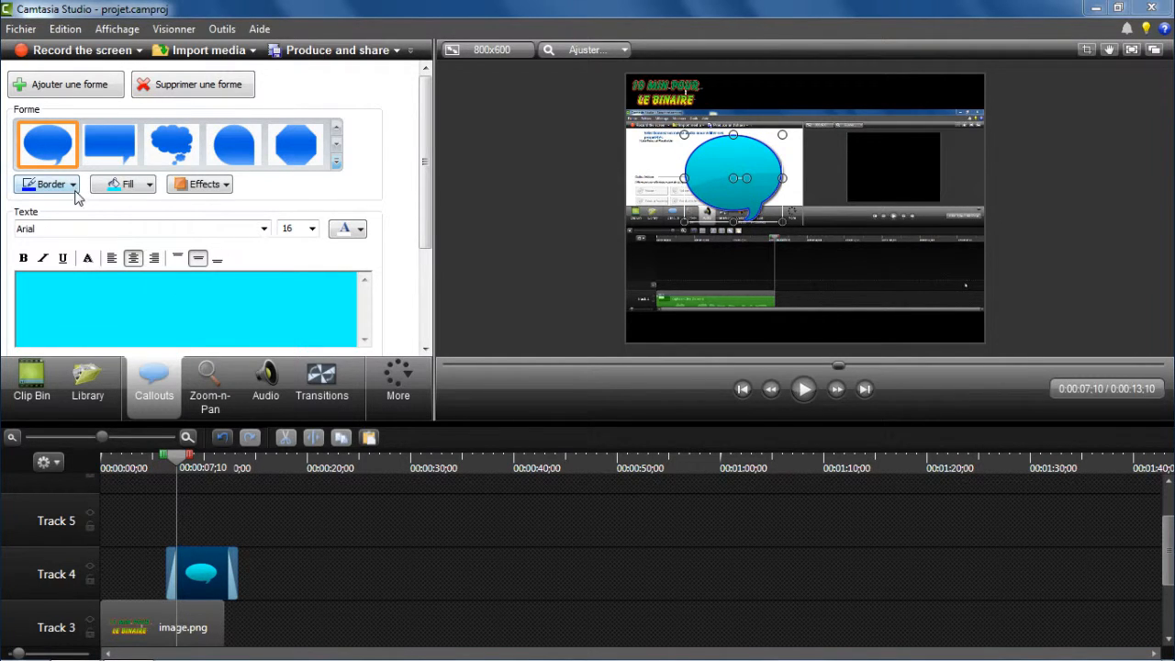
pyautogui.click(73, 186)
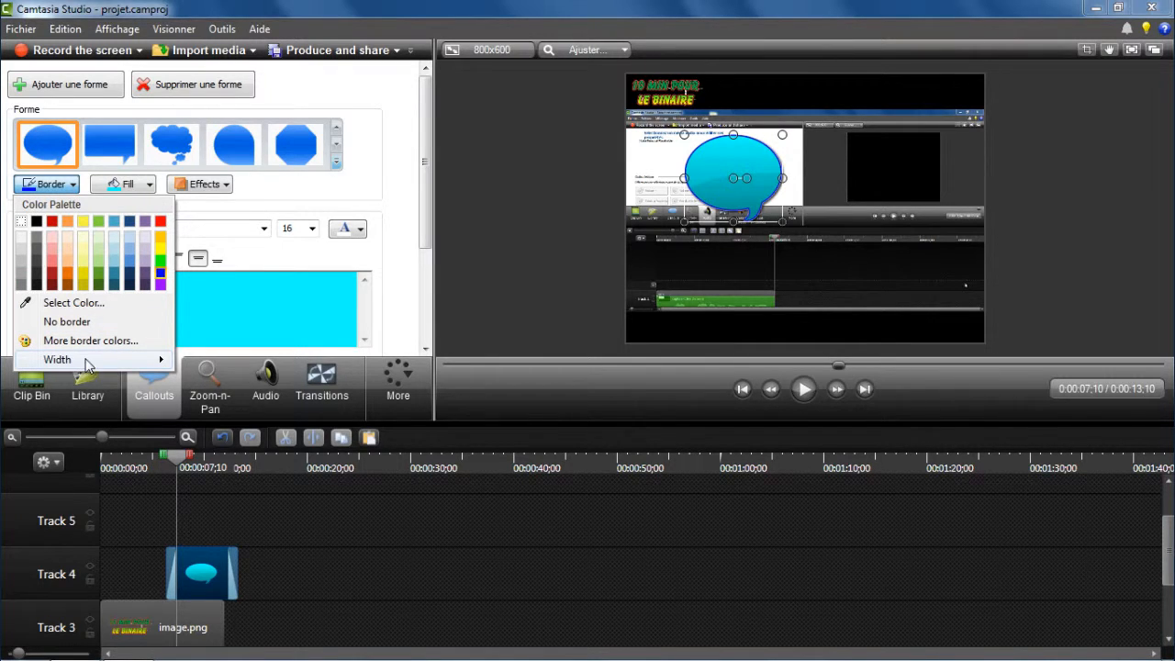
pyautogui.moveTo(151, 366)
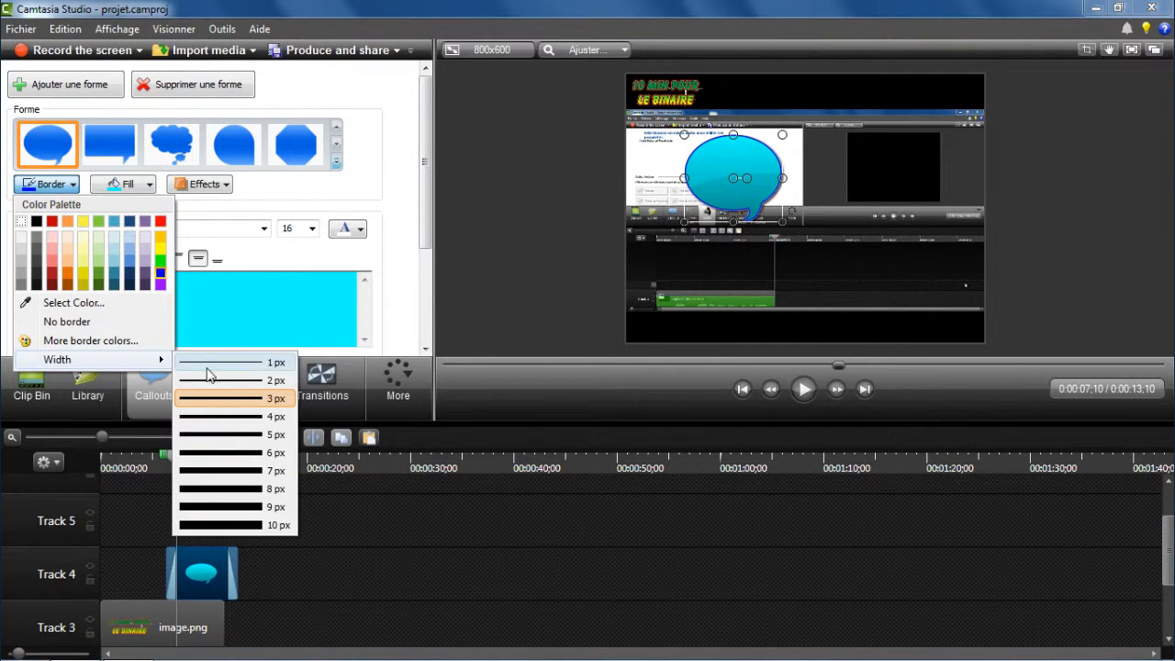
pyautogui.click(225, 421)
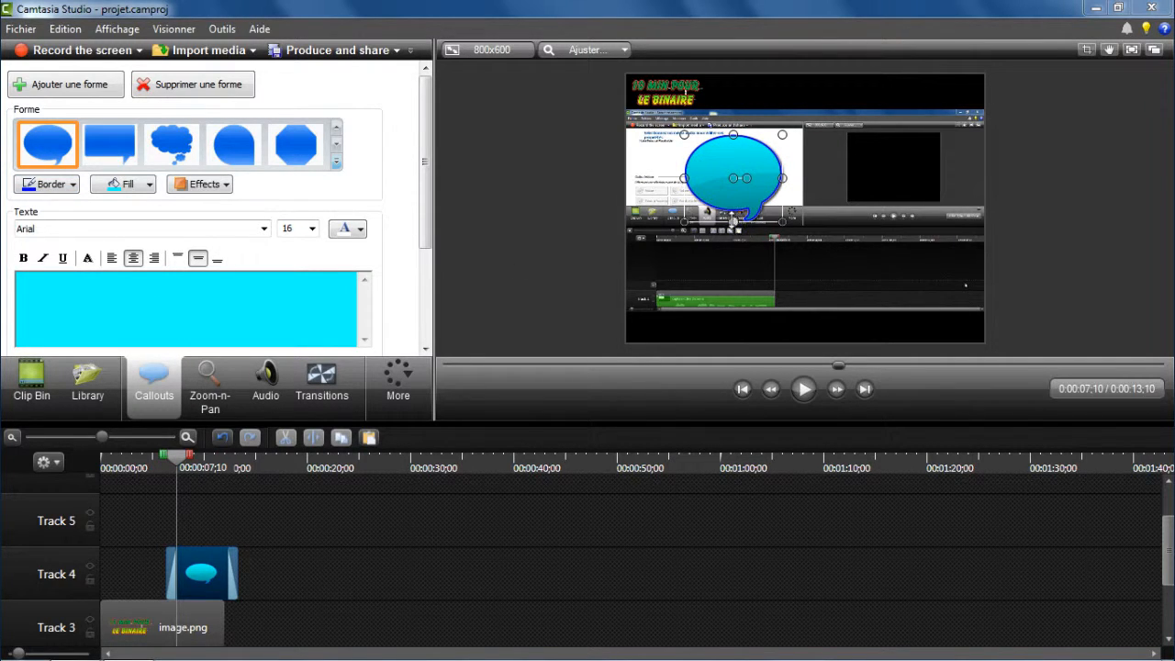
# Step: Shrink and reposition the speech bubble beside the black rectangle in the preview, and delete it from Track 4
pyautogui.moveTo(782, 222)
pyautogui.mouseDown()
pyautogui.moveTo(736, 208)
pyautogui.moveTo(774, 203)
pyautogui.mouseUp()
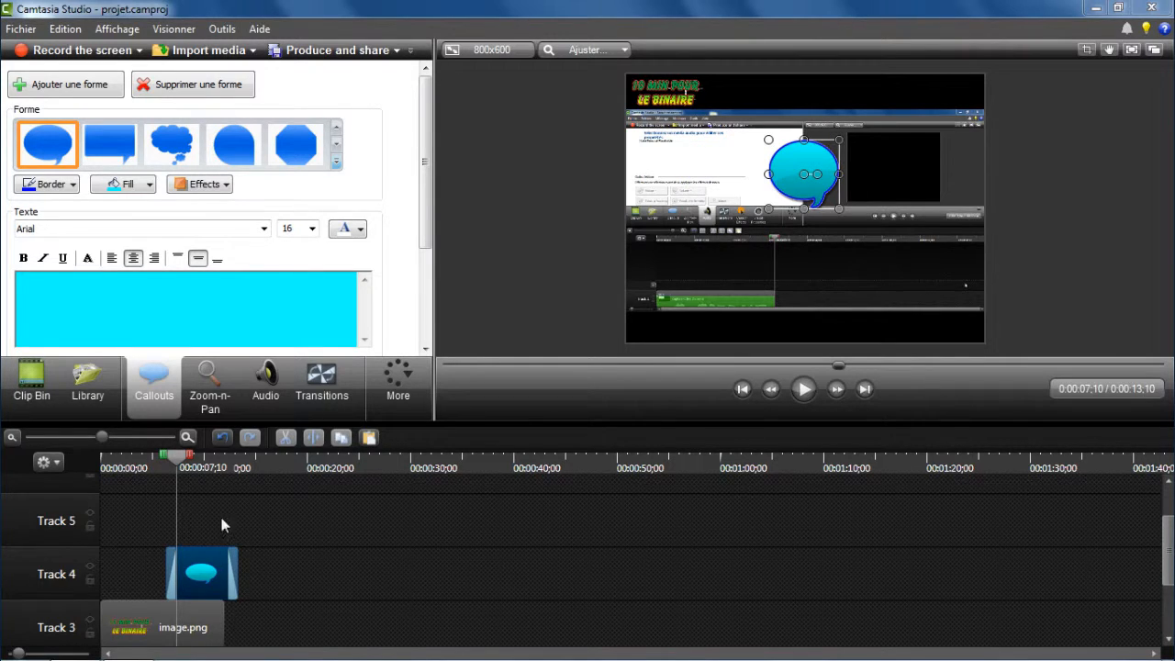
pyautogui.rightClick(206, 560)
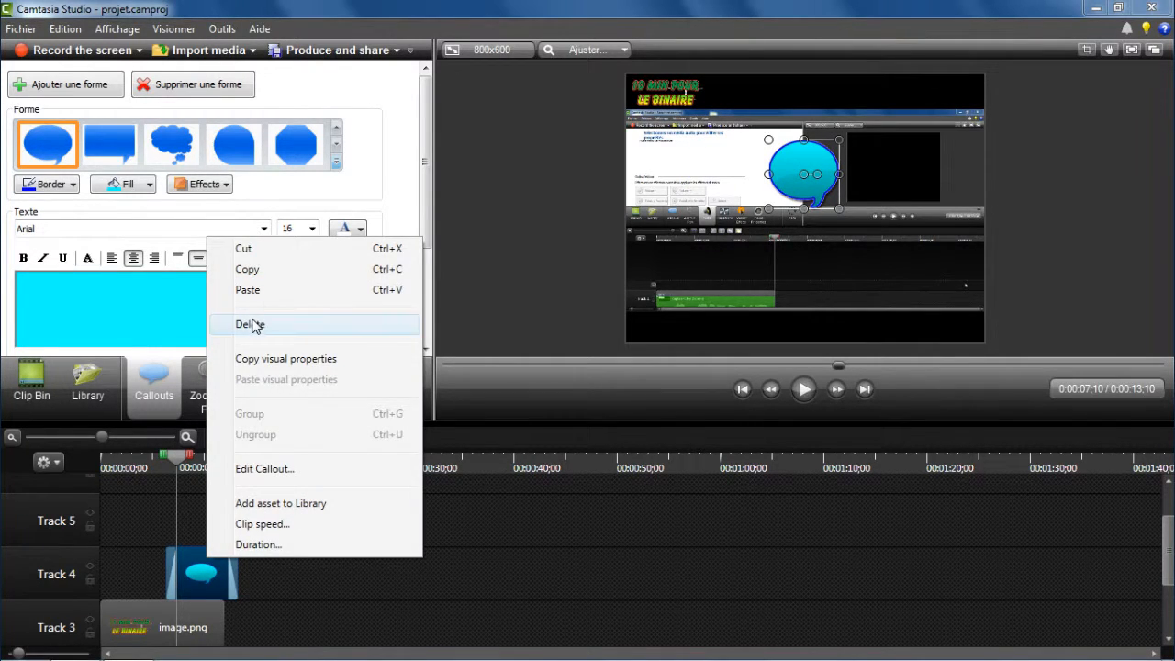
pyautogui.click(250, 325)
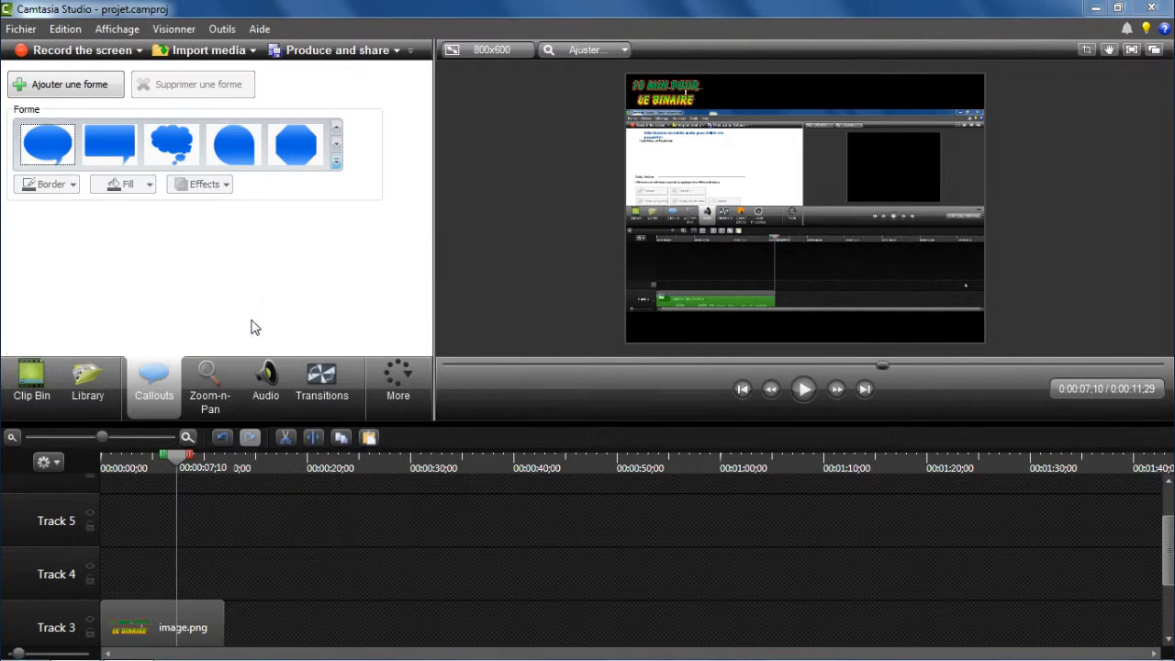
# Step: Add the teal rectangle text callout on Track 4, shifted earlier in the timeline and extended to end together with image.png
pyautogui.click(337, 164)
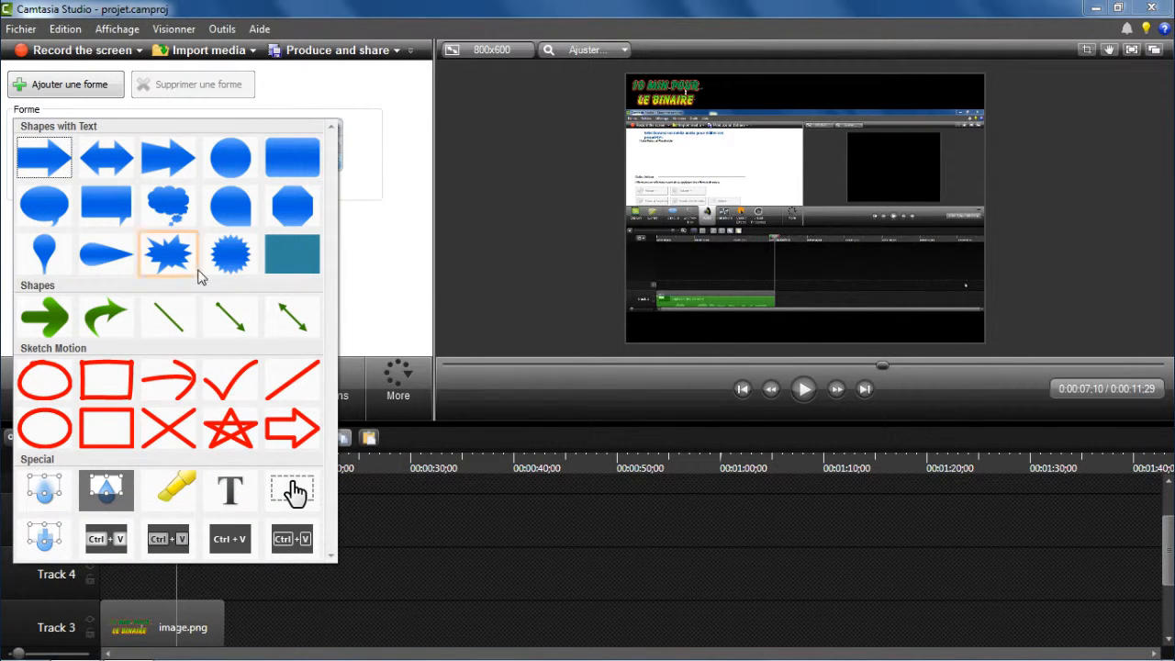
pyautogui.click(289, 246)
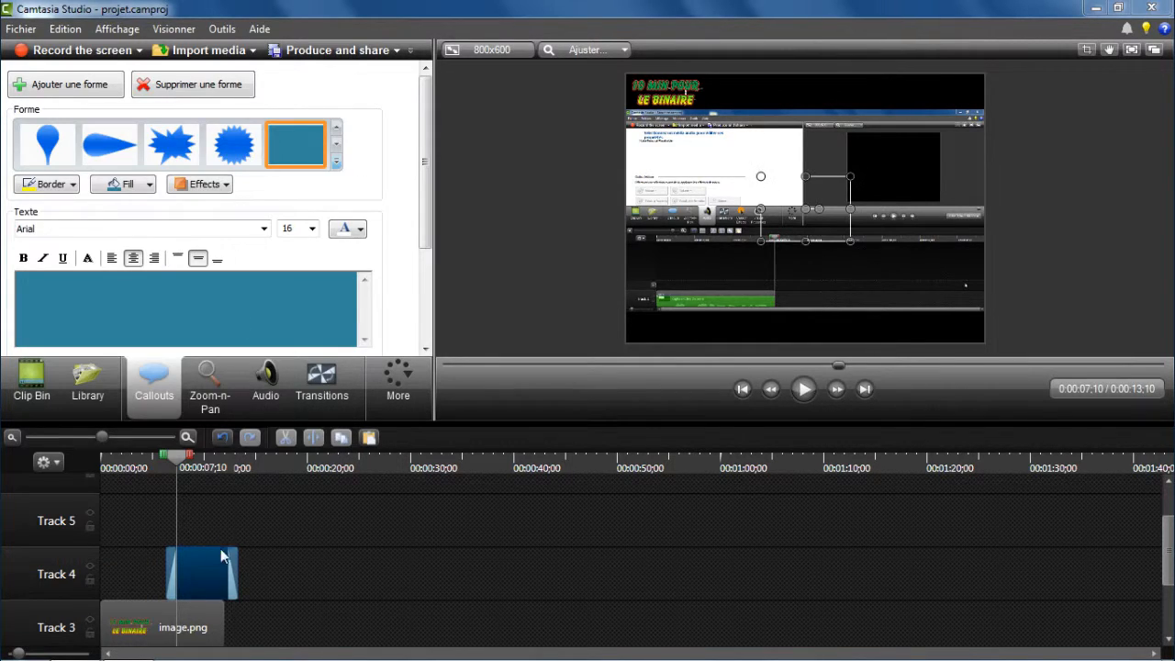
pyautogui.moveTo(206, 574)
pyautogui.mouseDown()
pyautogui.moveTo(174, 571)
pyautogui.moveTo(230, 565)
pyautogui.moveTo(182, 567)
pyautogui.moveTo(211, 568)
pyautogui.mouseUp()
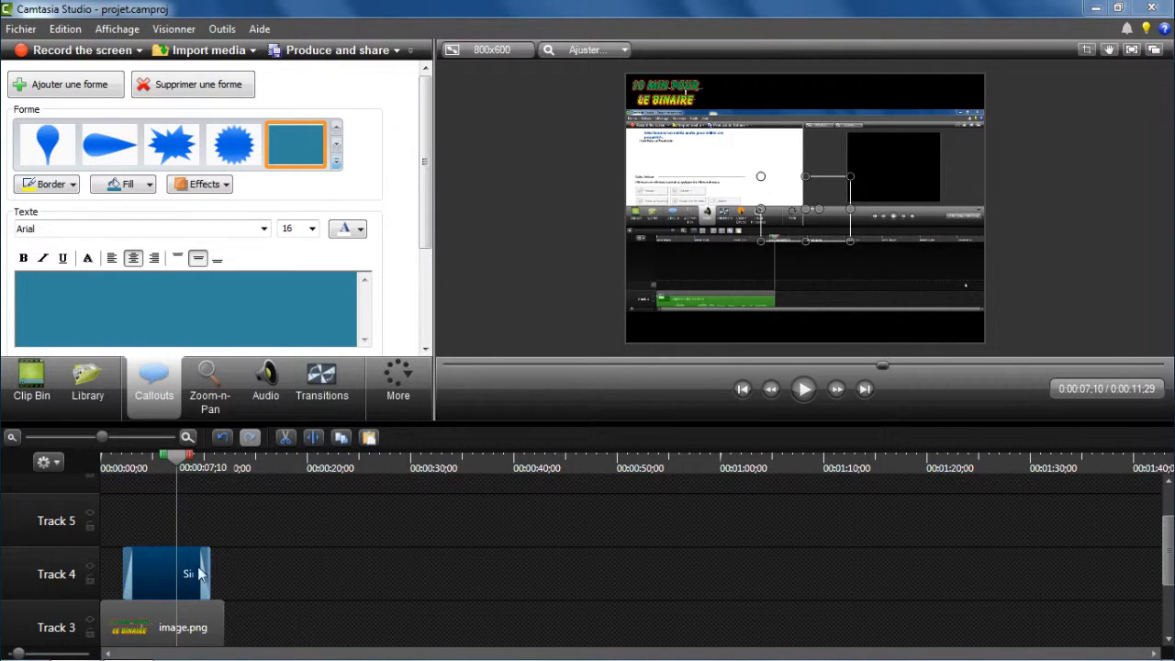
pyautogui.moveTo(184, 463); pyautogui.dragTo(107, 467)
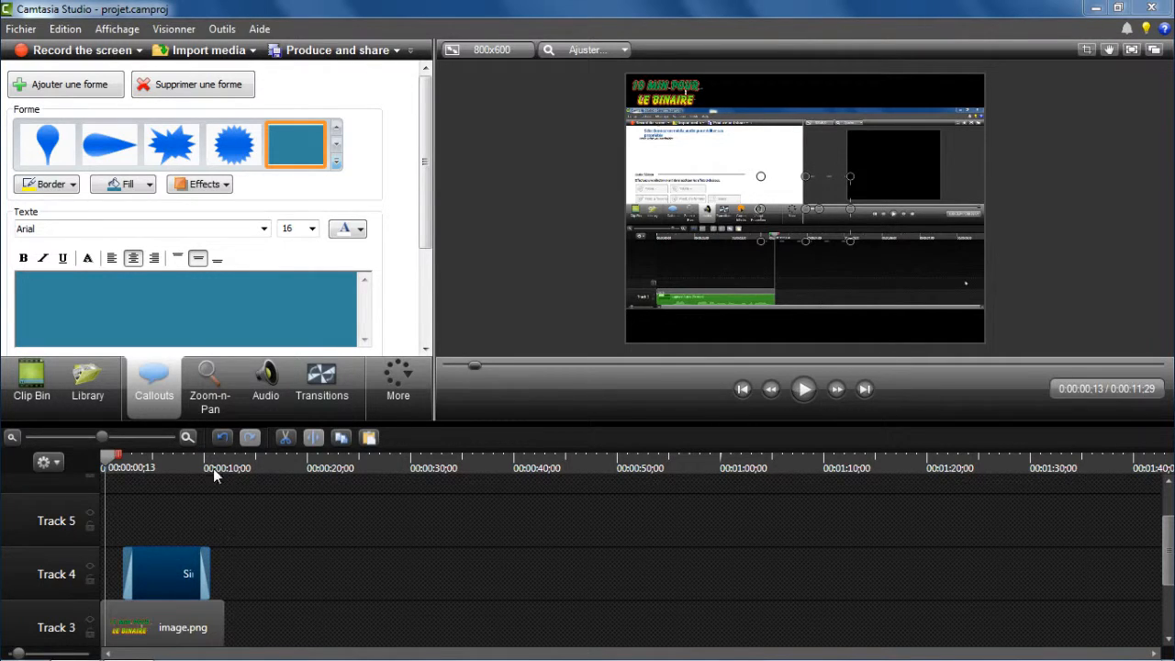
pyautogui.moveTo(207, 580); pyautogui.dragTo(221, 572)
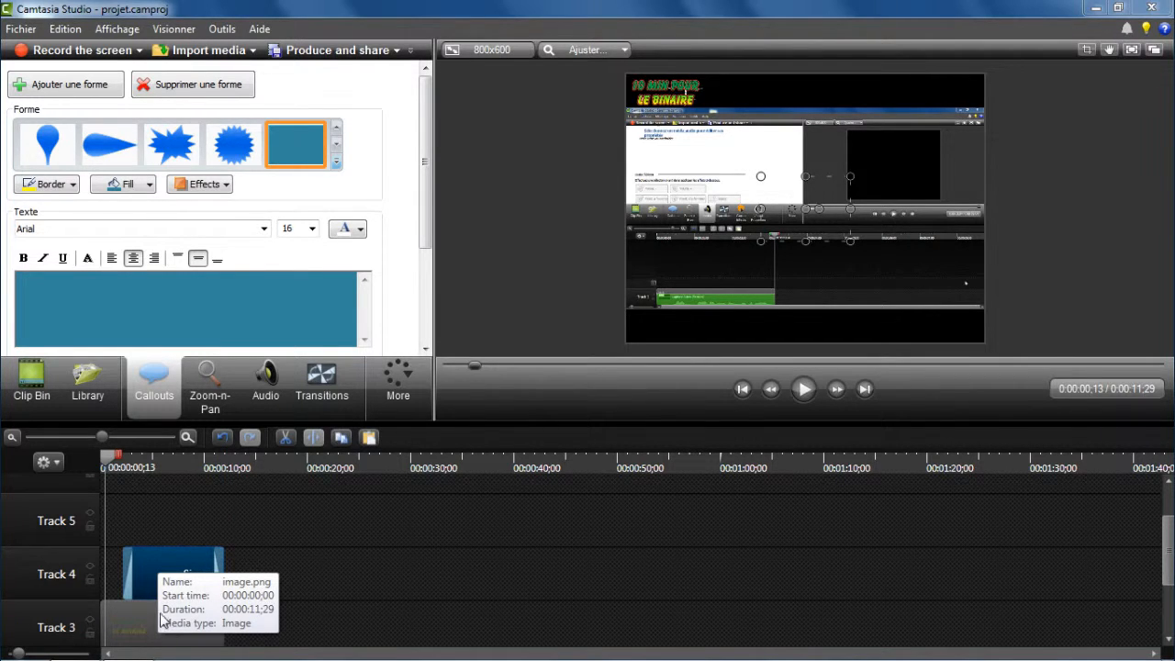
# Step: Give the rectangle text callout on Track 4 a border width of 3 px
pyautogui.click(147, 564)
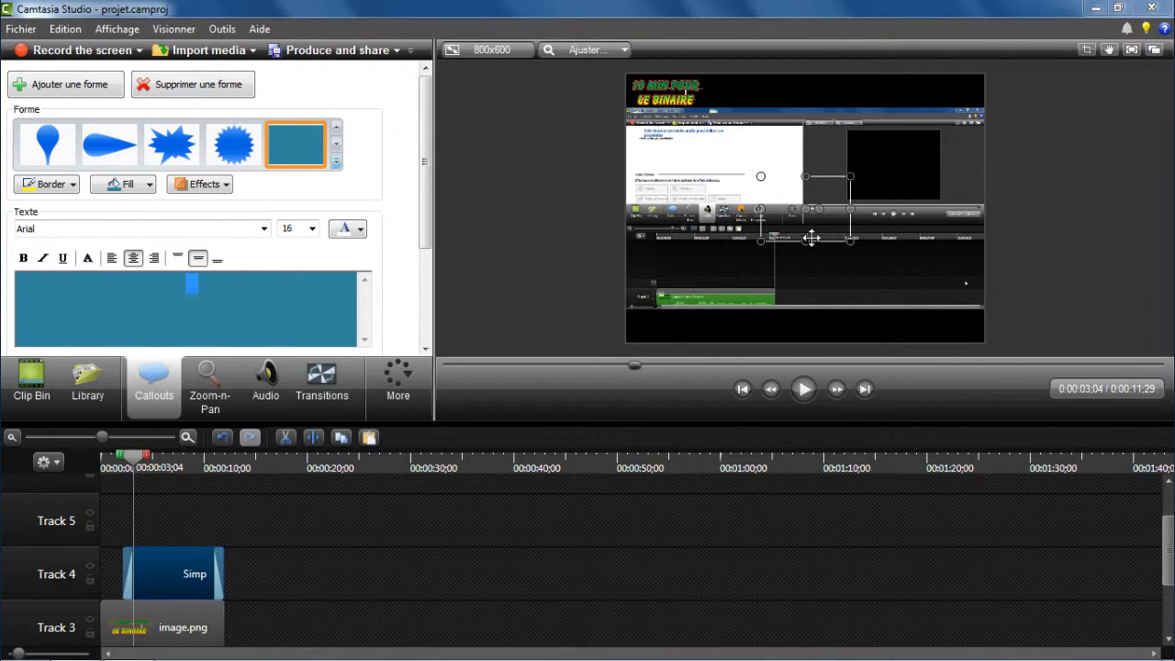
pyautogui.click(58, 186)
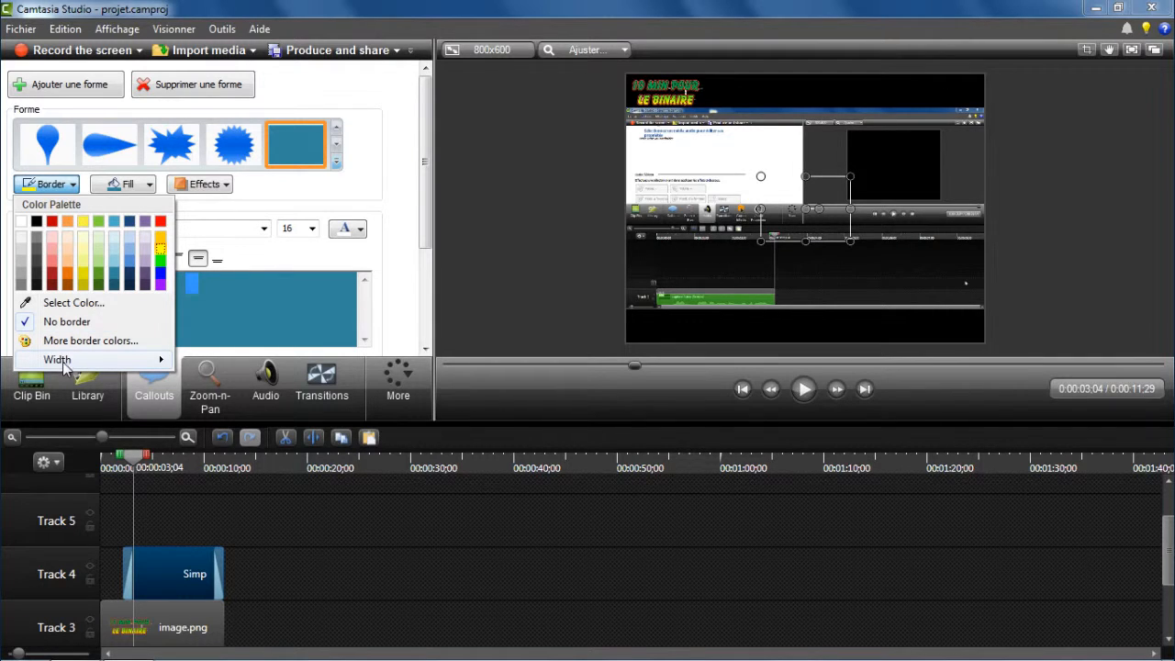
pyautogui.moveTo(153, 365)
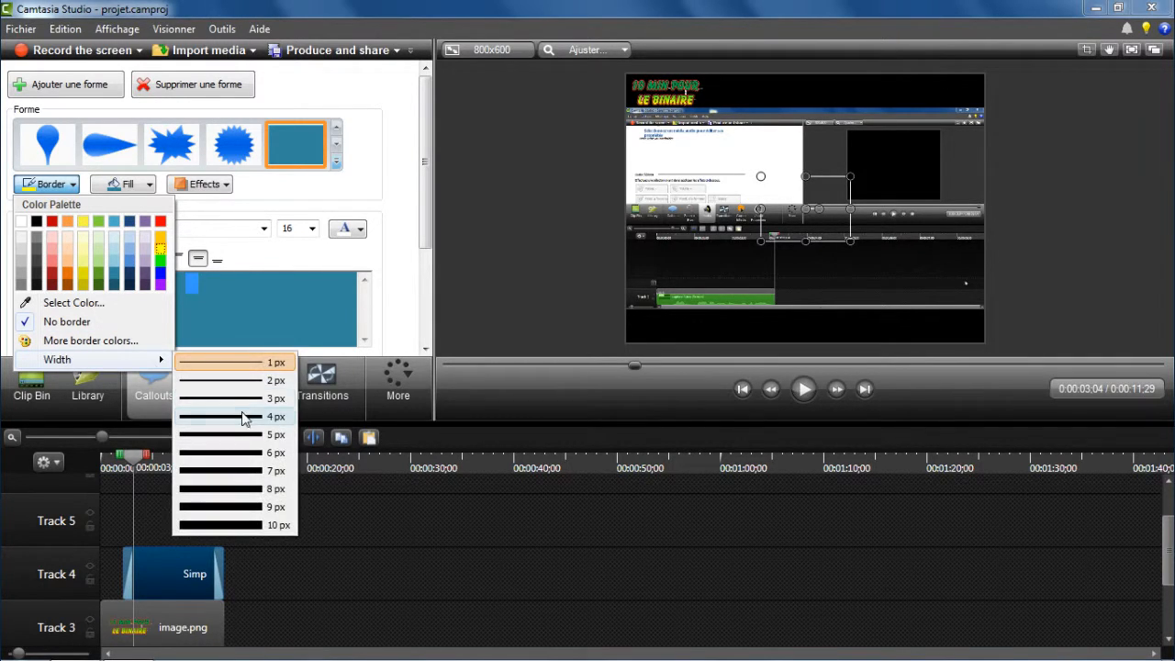
pyautogui.click(221, 401)
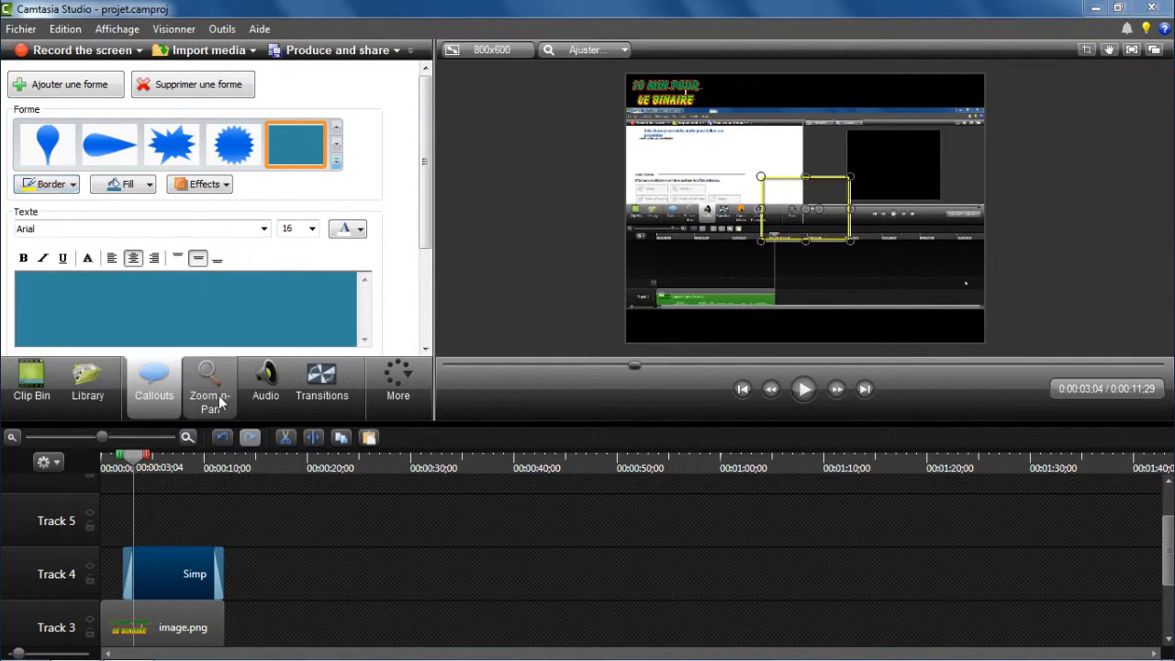
# Step: Flatten the yellow frame and fit it around the recorded menu bar from Fichier to Aide in the preview
pyautogui.click(807, 241)
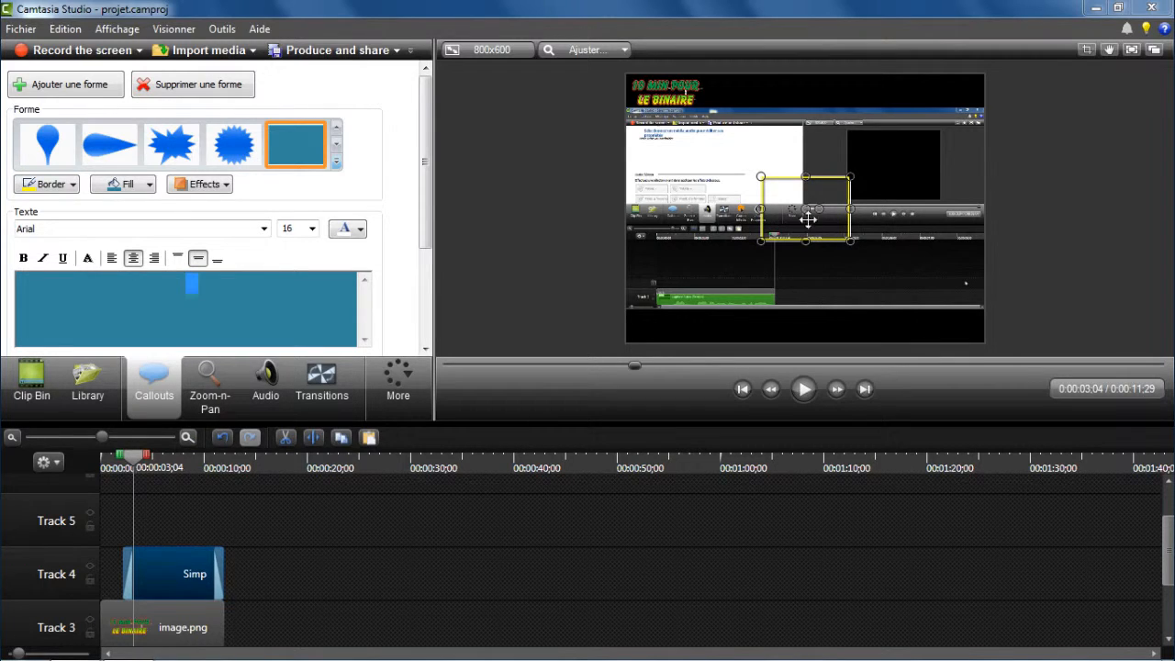
pyautogui.moveTo(806, 238); pyautogui.dragTo(706, 123)
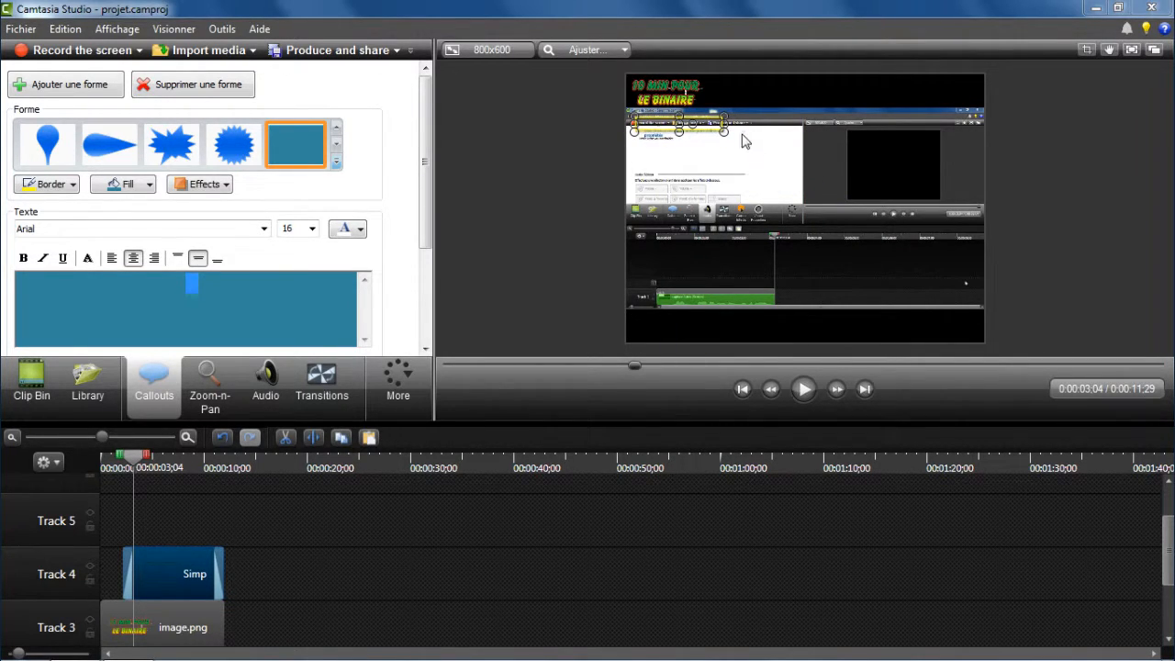
pyautogui.click(598, 56)
pyautogui.click(620, 142)
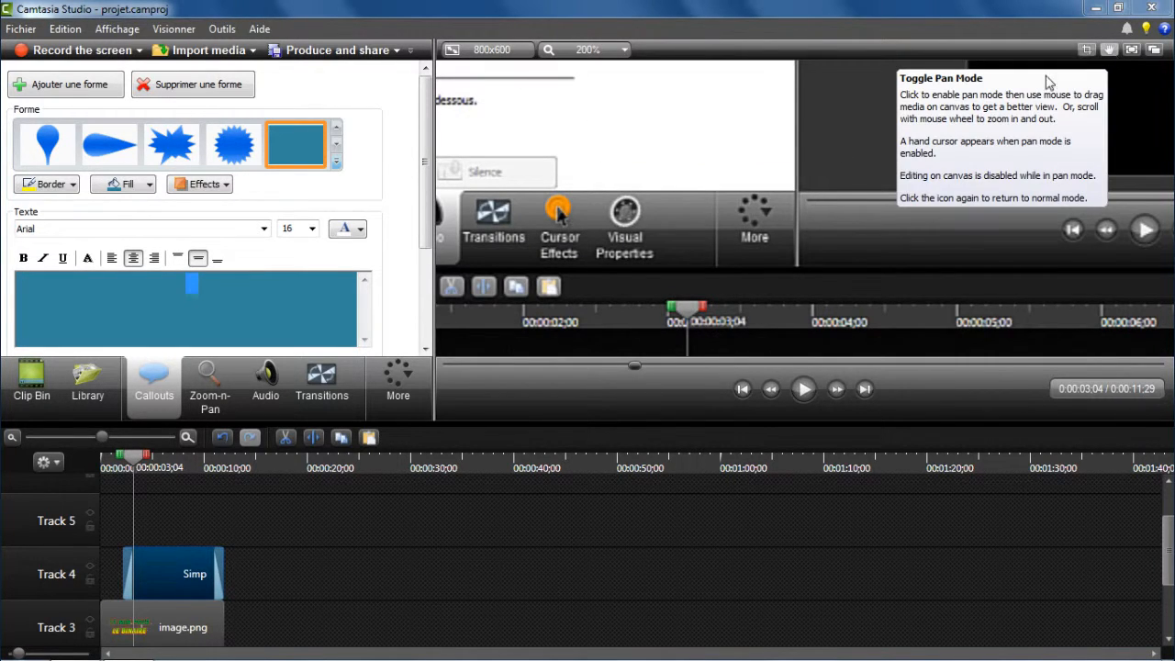
pyautogui.moveTo(655, 174); pyautogui.dragTo(893, 343)
pyautogui.moveTo(613, 134); pyautogui.dragTo(690, 206)
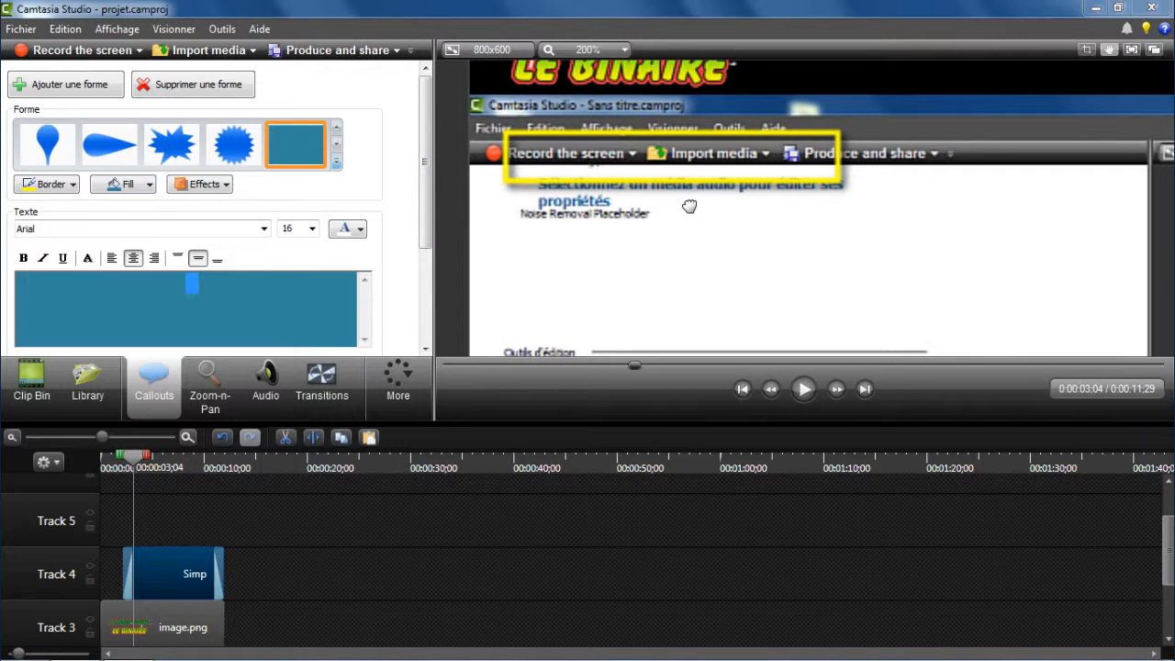
pyautogui.click(1112, 51)
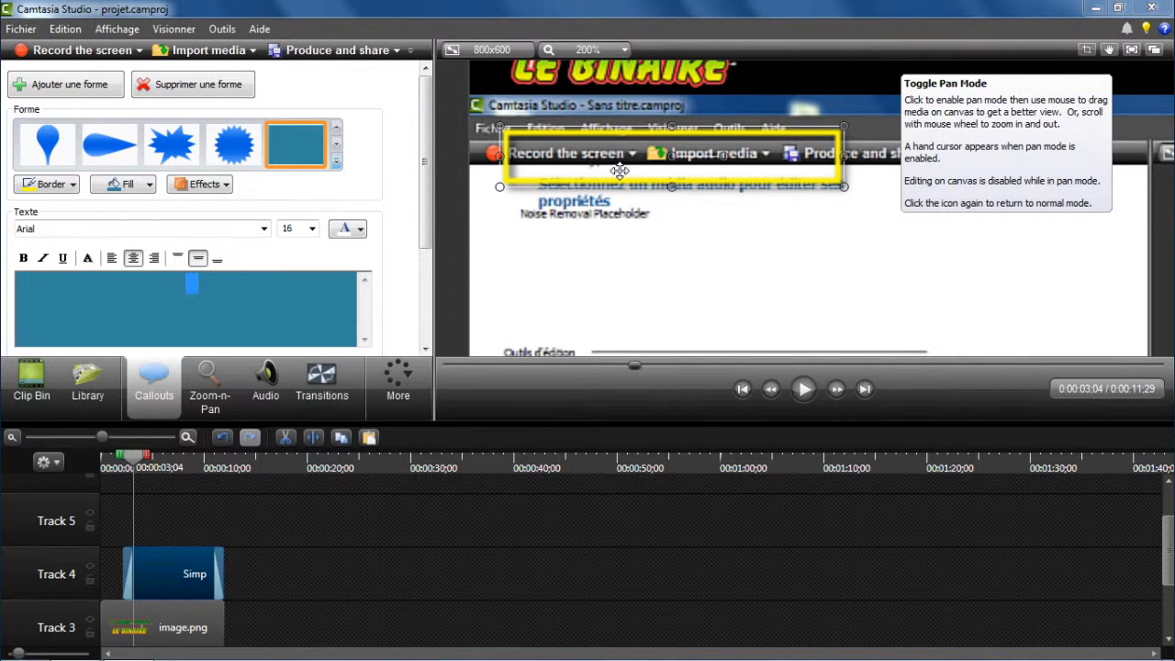
pyautogui.moveTo(617, 170); pyautogui.dragTo(637, 145)
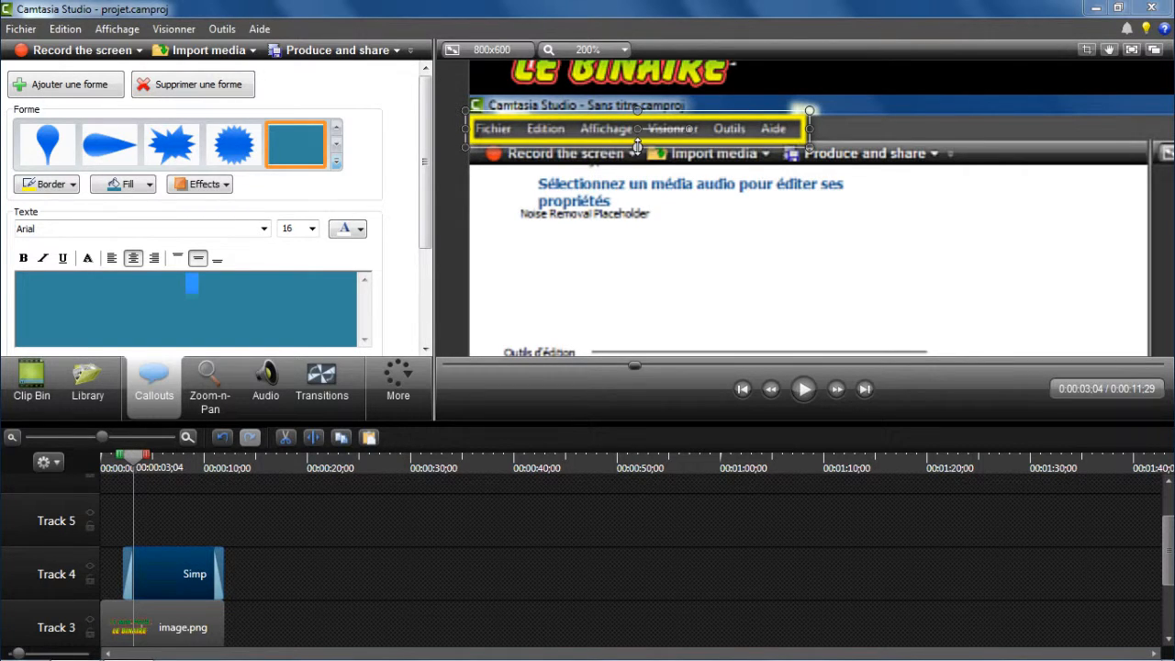
pyautogui.moveTo(810, 128); pyautogui.dragTo(802, 129)
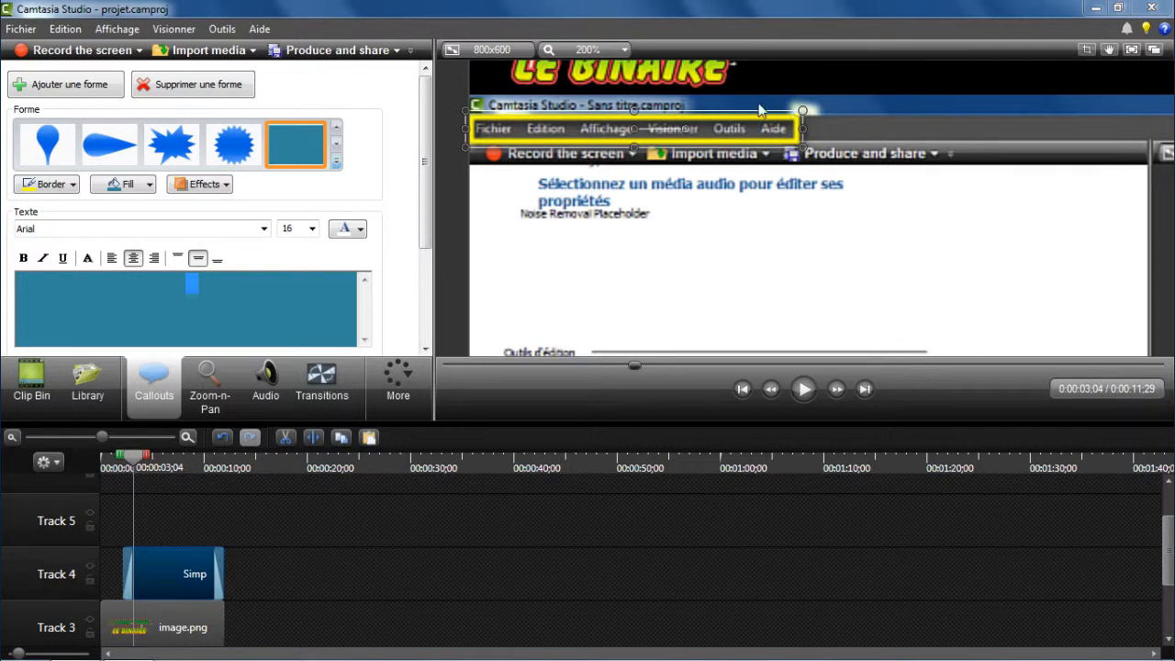
pyautogui.click(592, 50)
pyautogui.click(606, 193)
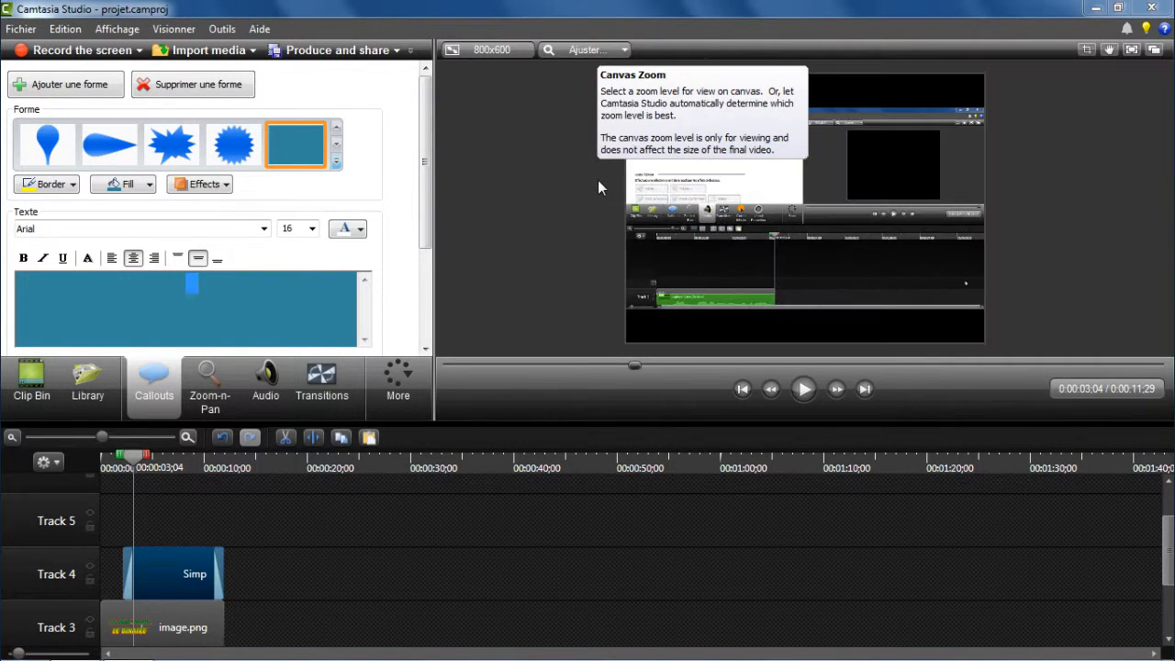
pyautogui.click(1056, 183)
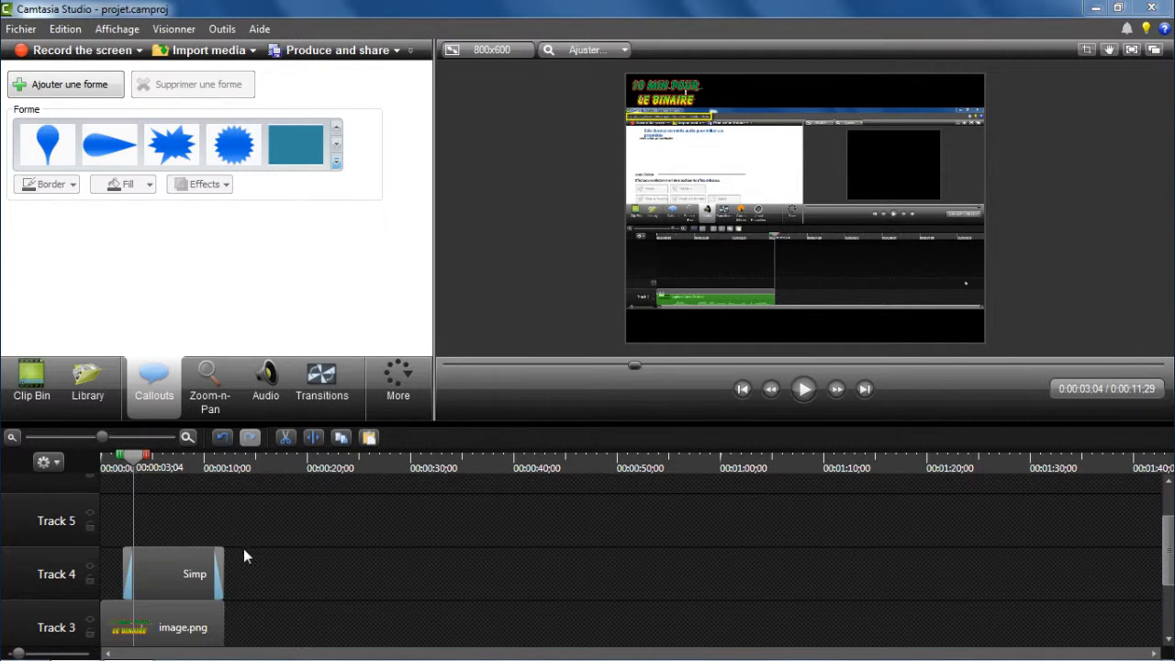
# Step: Duplicate the yellow frame callout into the empty stretch after it on Track 4 and change the copy into the plain line shape
pyautogui.click(171, 570)
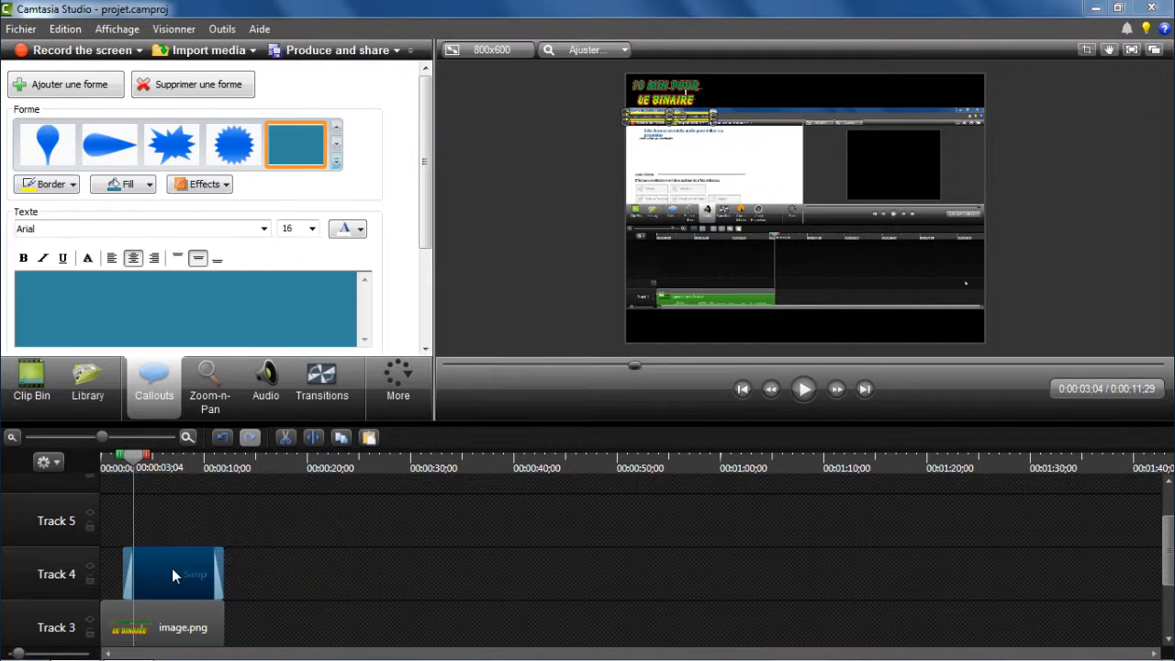
pyautogui.rightClick(171, 568)
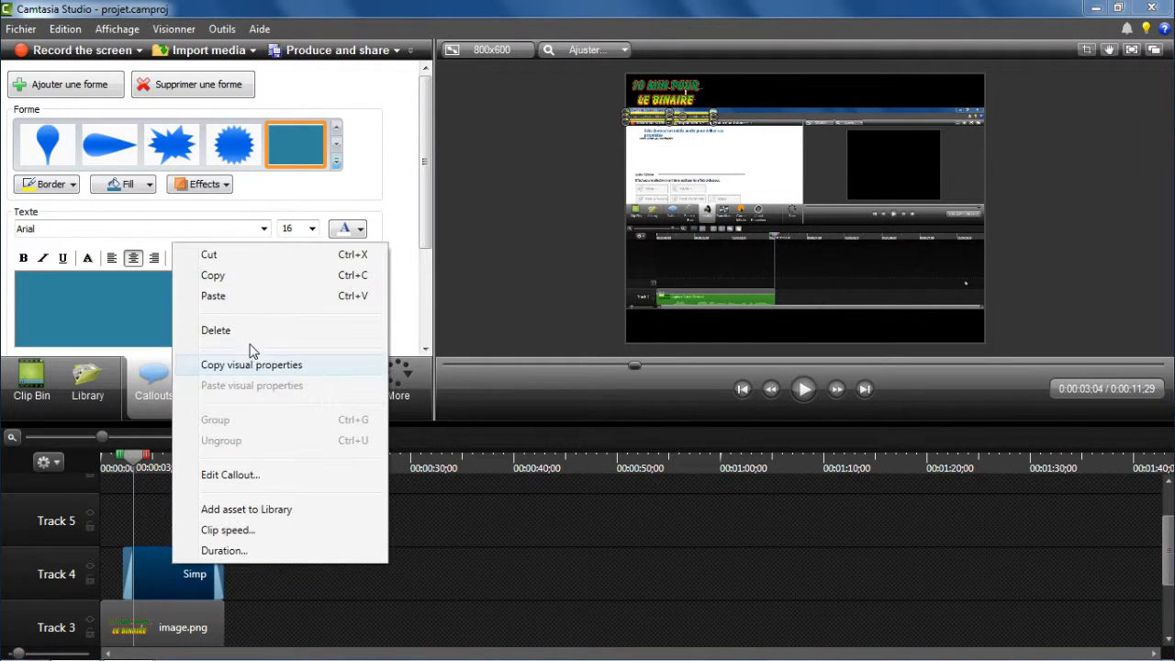
pyautogui.click(217, 278)
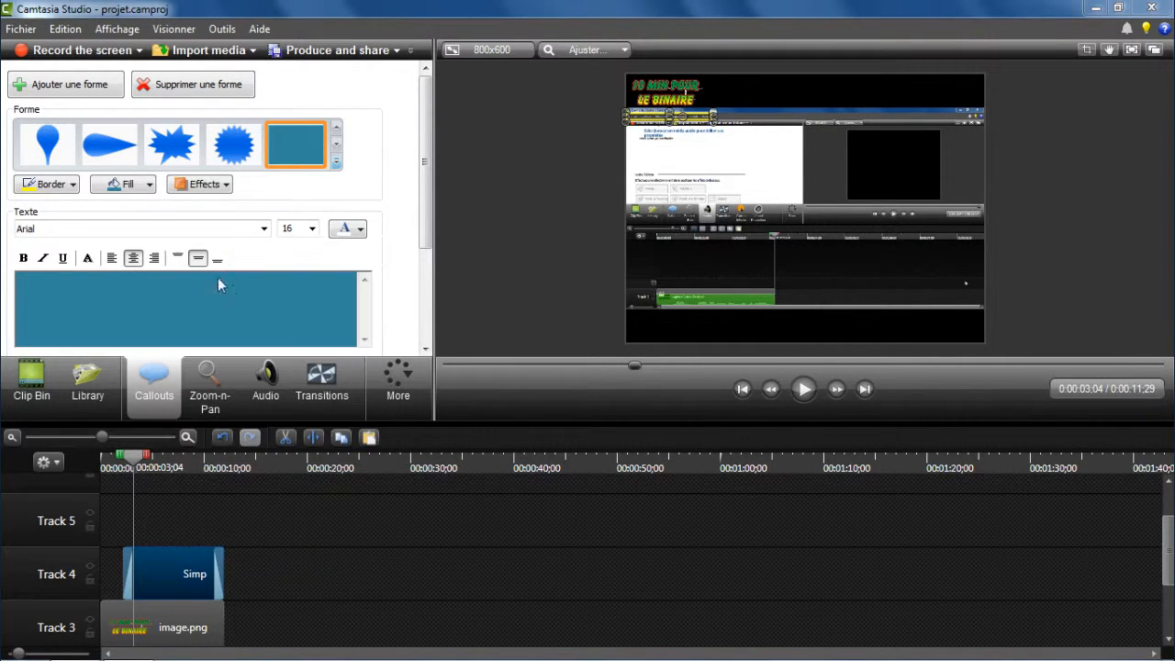
pyautogui.click(272, 563)
pyautogui.rightClick(273, 563)
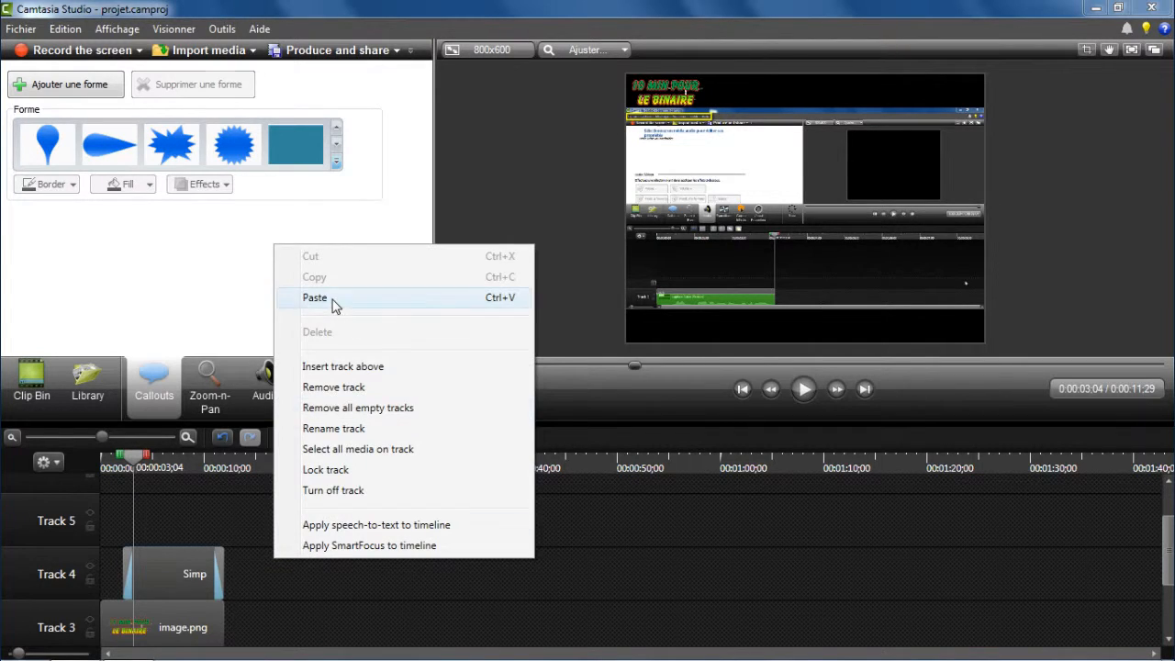
pyautogui.click(334, 307)
pyautogui.moveTo(210, 522); pyautogui.dragTo(341, 573)
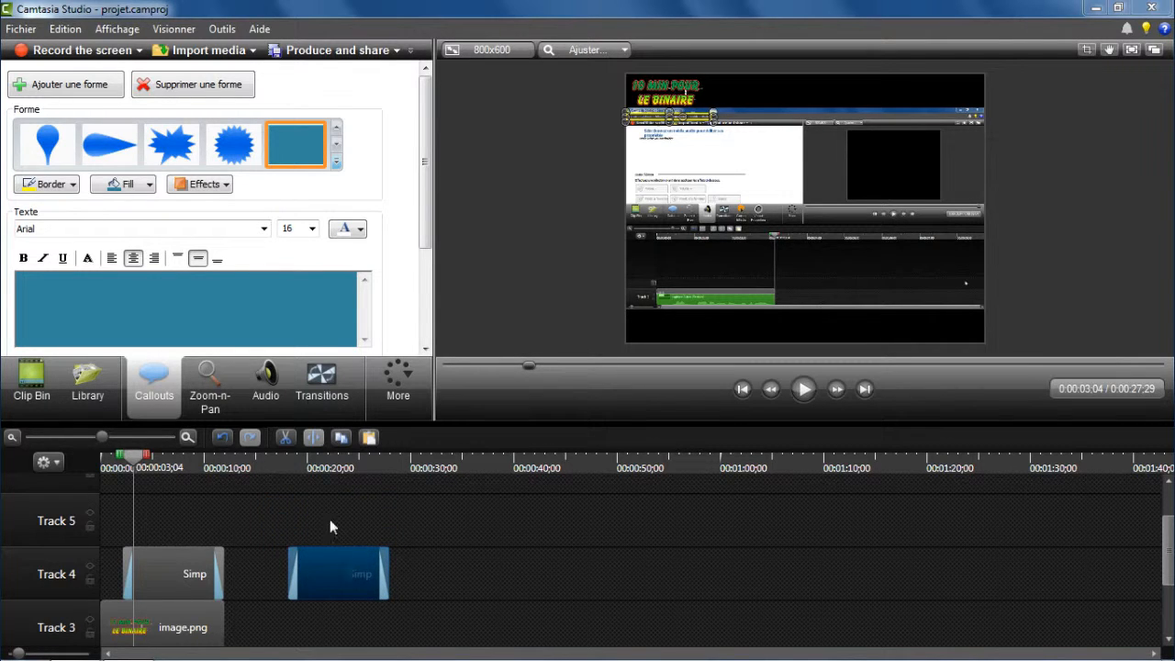
pyautogui.click(336, 164)
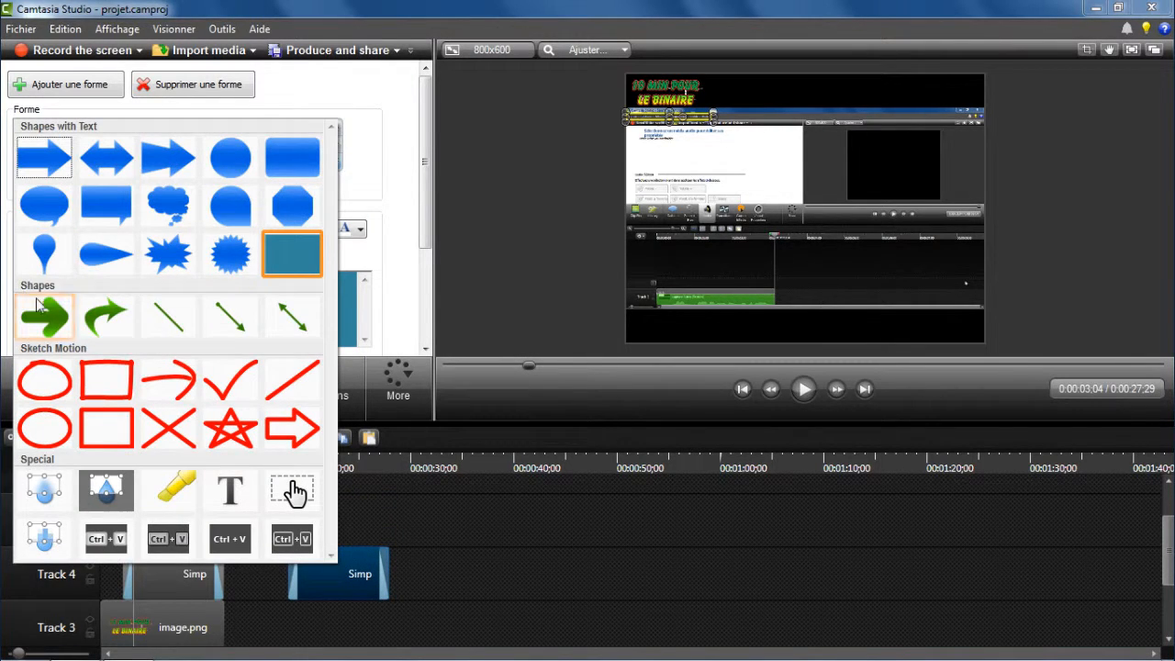
pyautogui.click(167, 320)
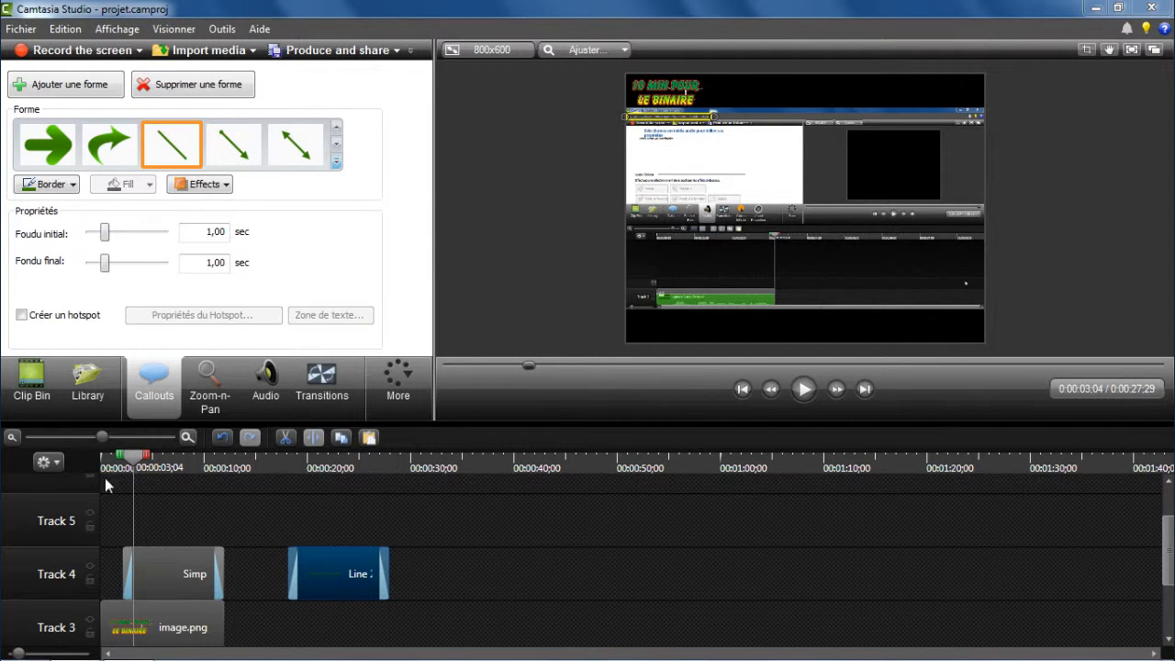
# Step: Move the line callout to Track 5 directly above the frame callout and stretch it diagonally across the middle of the preview
pyautogui.click(329, 569)
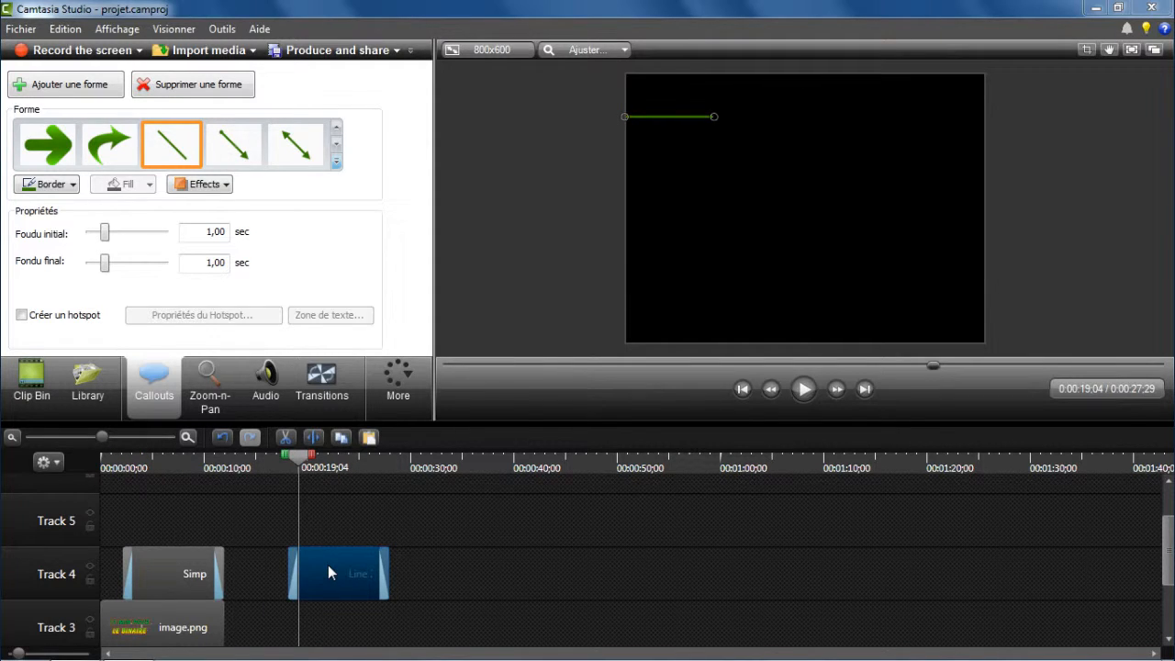
pyautogui.moveTo(328, 571); pyautogui.dragTo(187, 519)
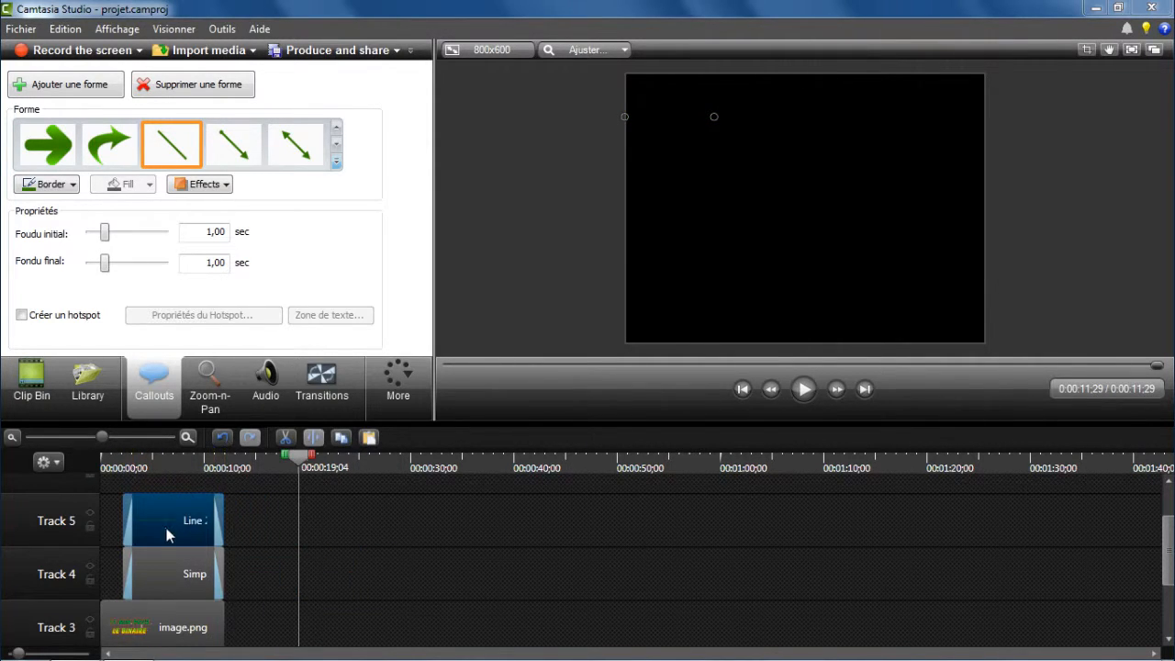
pyautogui.click(155, 464)
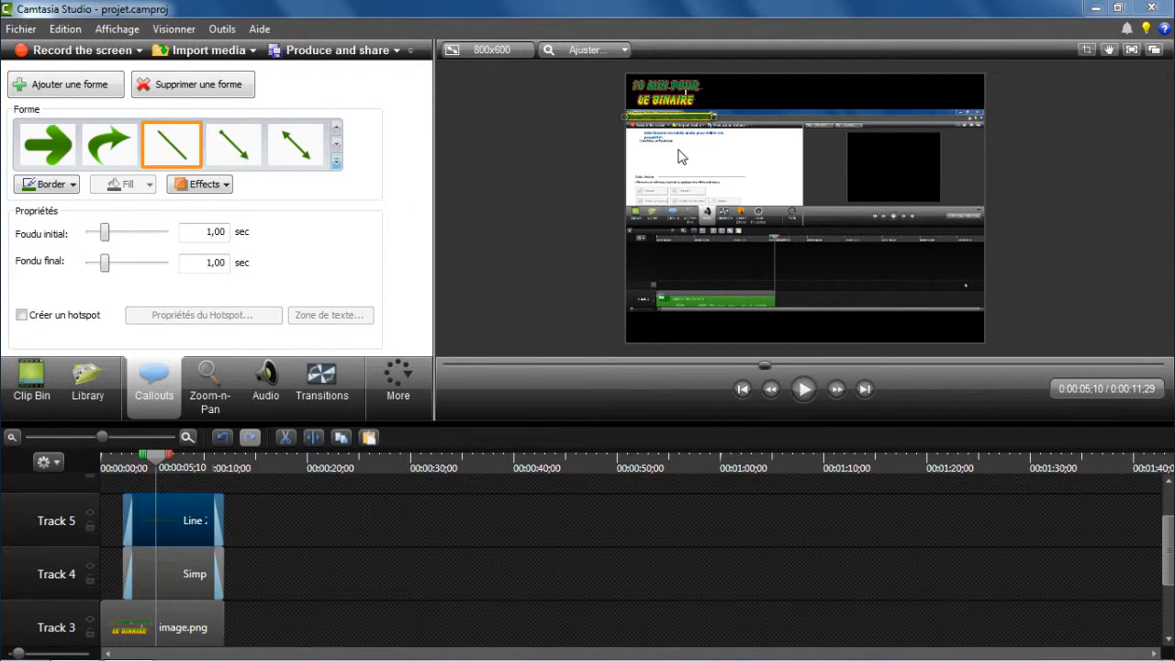
pyautogui.moveTo(658, 113); pyautogui.dragTo(852, 222)
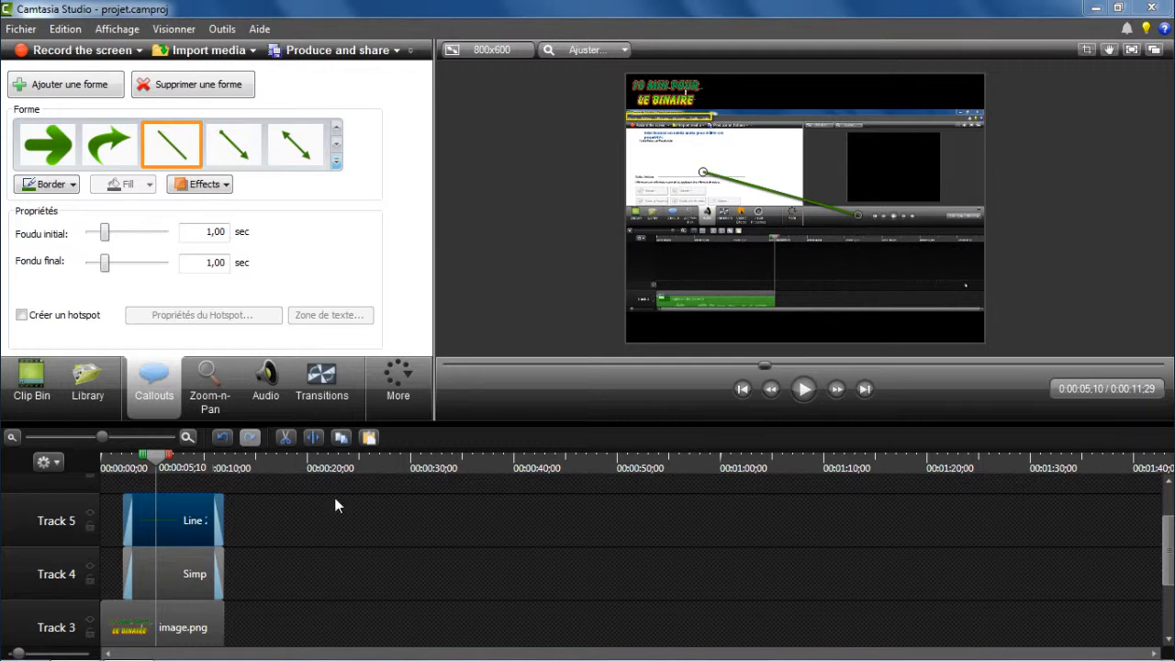
# Step: Change the line callout into the double-headed arrow and extend its lower end into the black rectangle of the recording
pyautogui.click(336, 161)
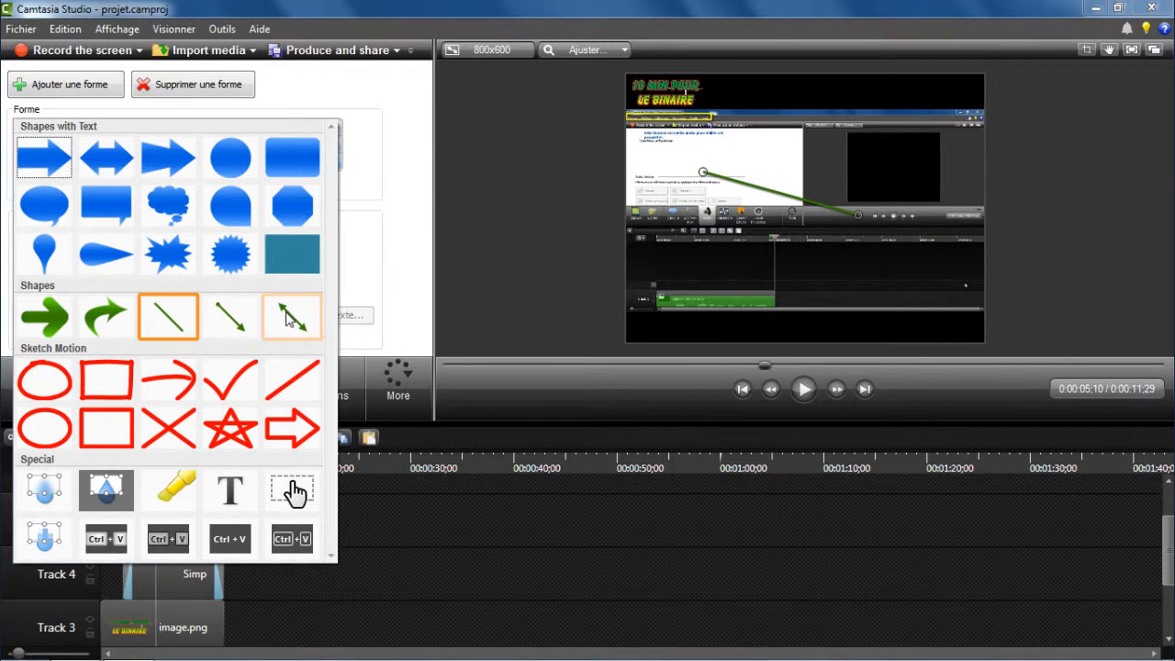
pyautogui.click(294, 317)
pyautogui.moveTo(711, 260); pyautogui.dragTo(708, 281)
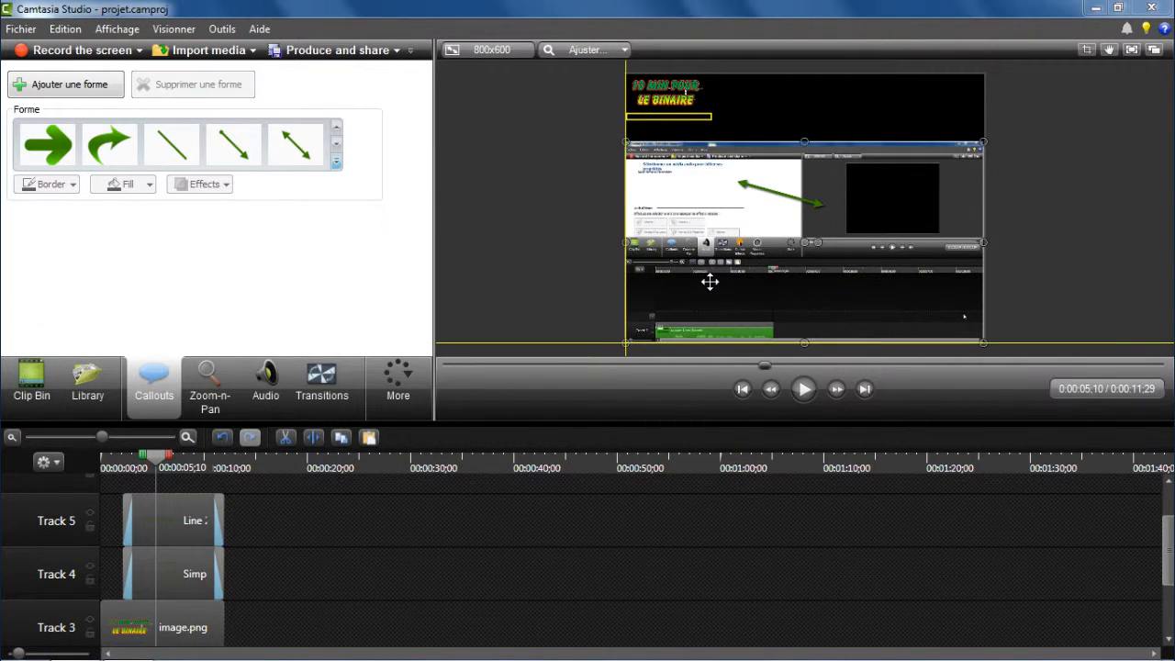
pyautogui.click(756, 189)
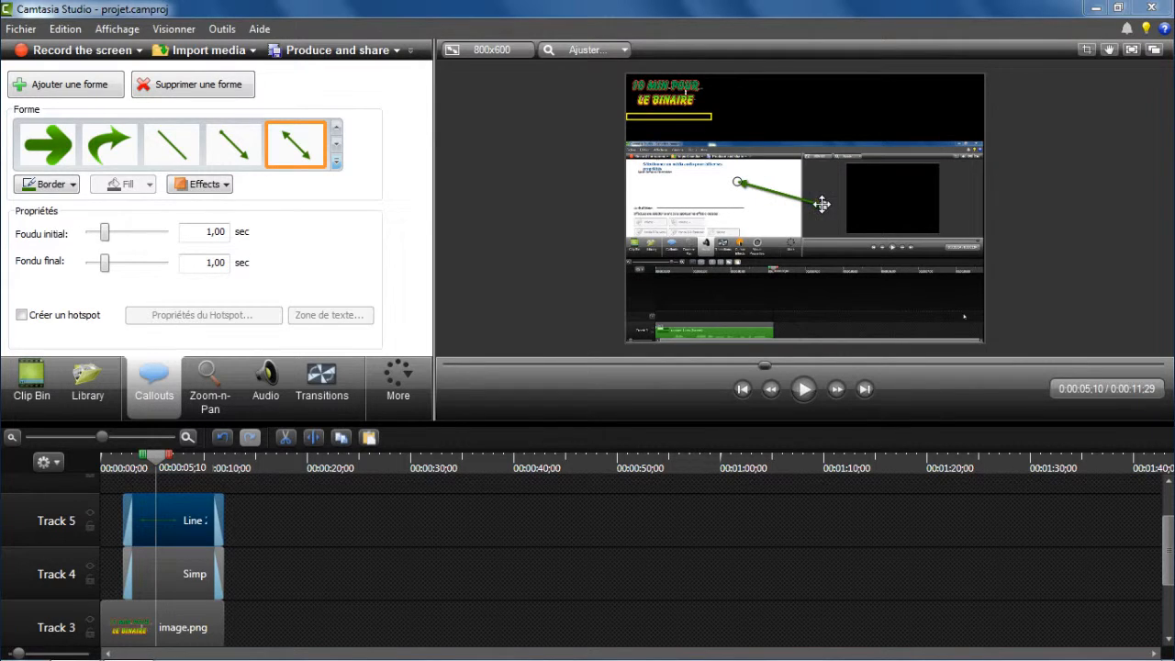
pyautogui.moveTo(822, 204); pyautogui.dragTo(865, 218)
# Step: Change the callout on Track 5 into the Sketch Motion curved-head arrow and shrink it clear of the black rectangle
pyautogui.click(336, 164)
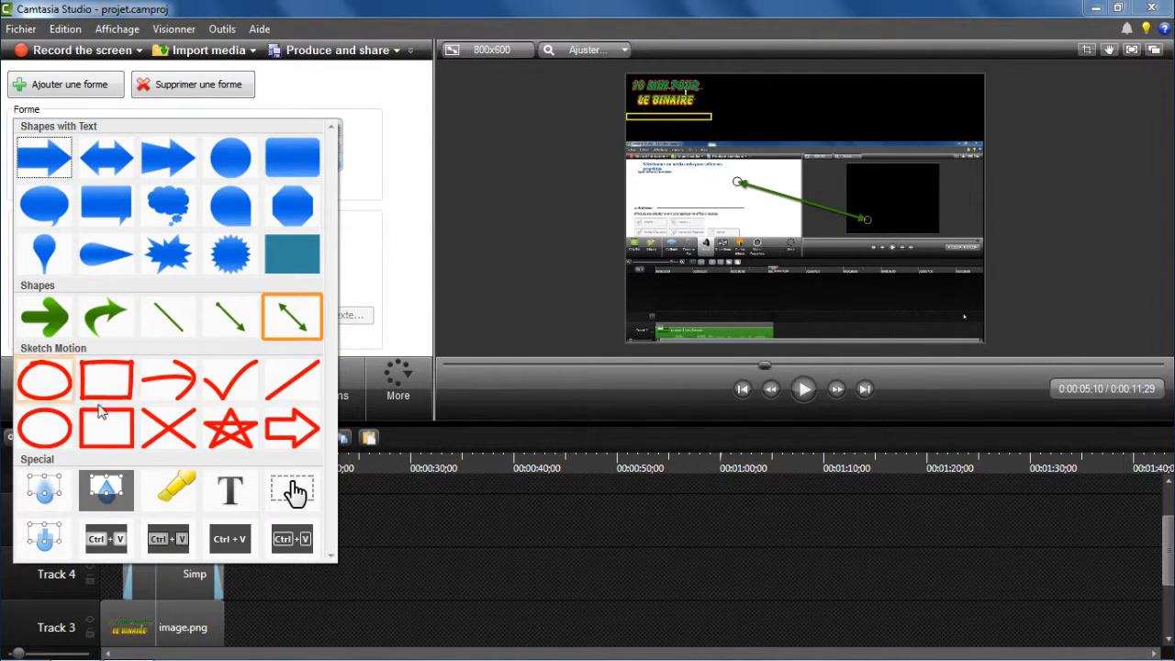
pyautogui.click(170, 383)
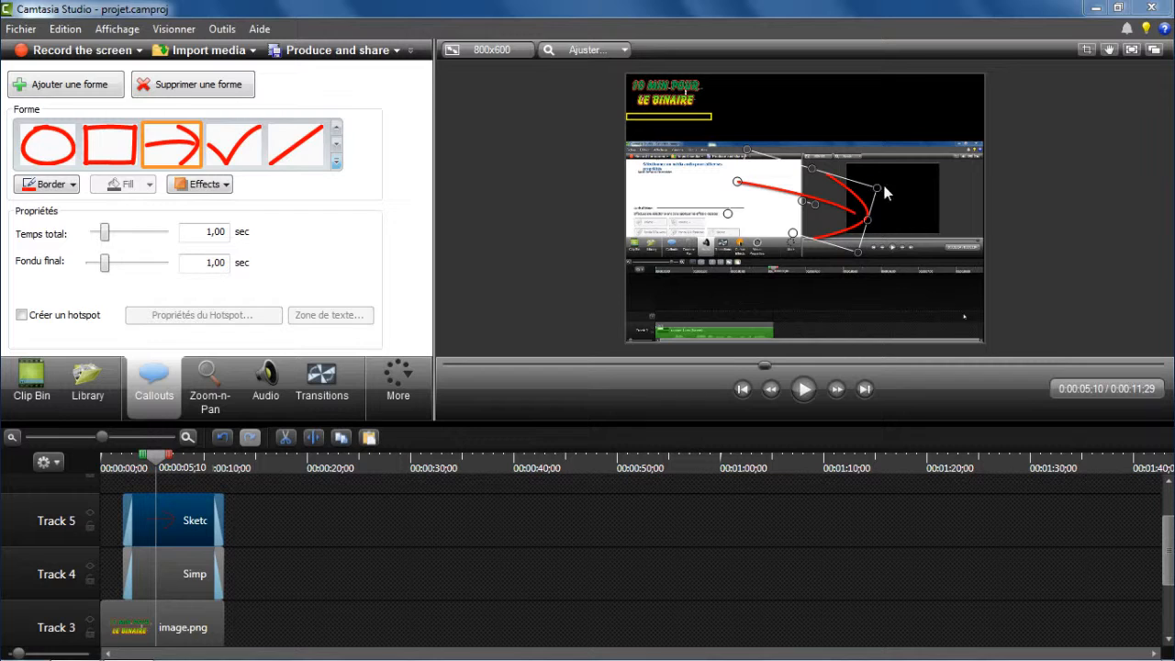
pyautogui.moveTo(883, 189)
pyautogui.mouseDown()
pyautogui.moveTo(854, 250)
pyautogui.moveTo(831, 202)
pyautogui.mouseUp()
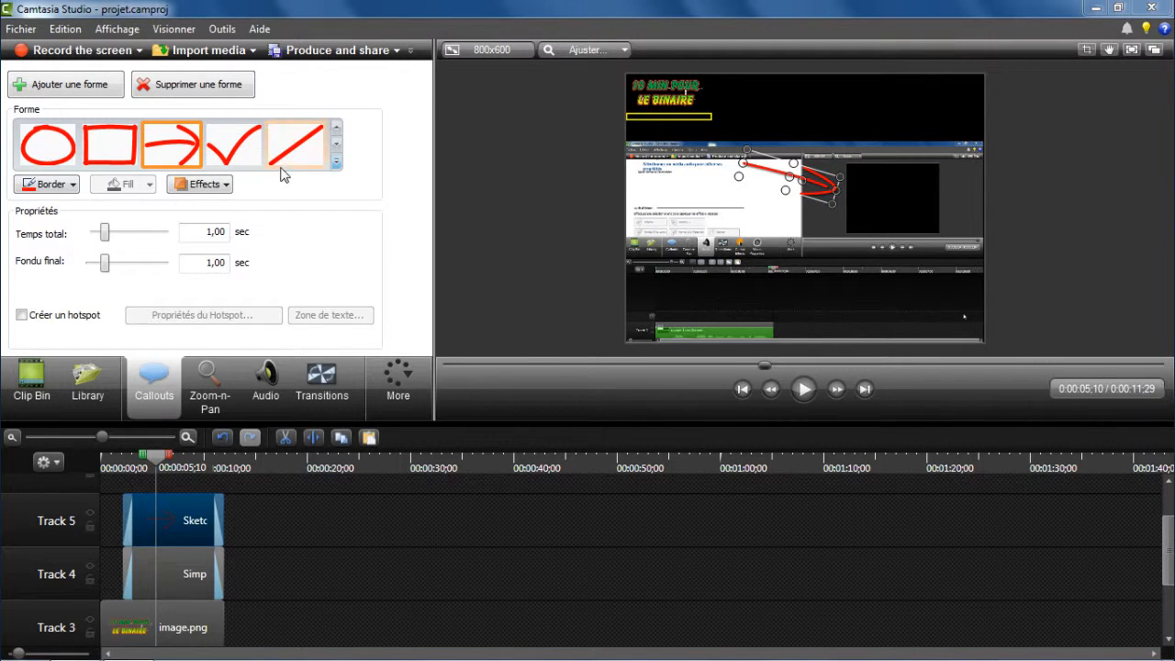
# Step: Change the callout on Track 5 into the straight-edged Sketch Motion rectangle and enlarge it downward in the preview
pyautogui.click(336, 161)
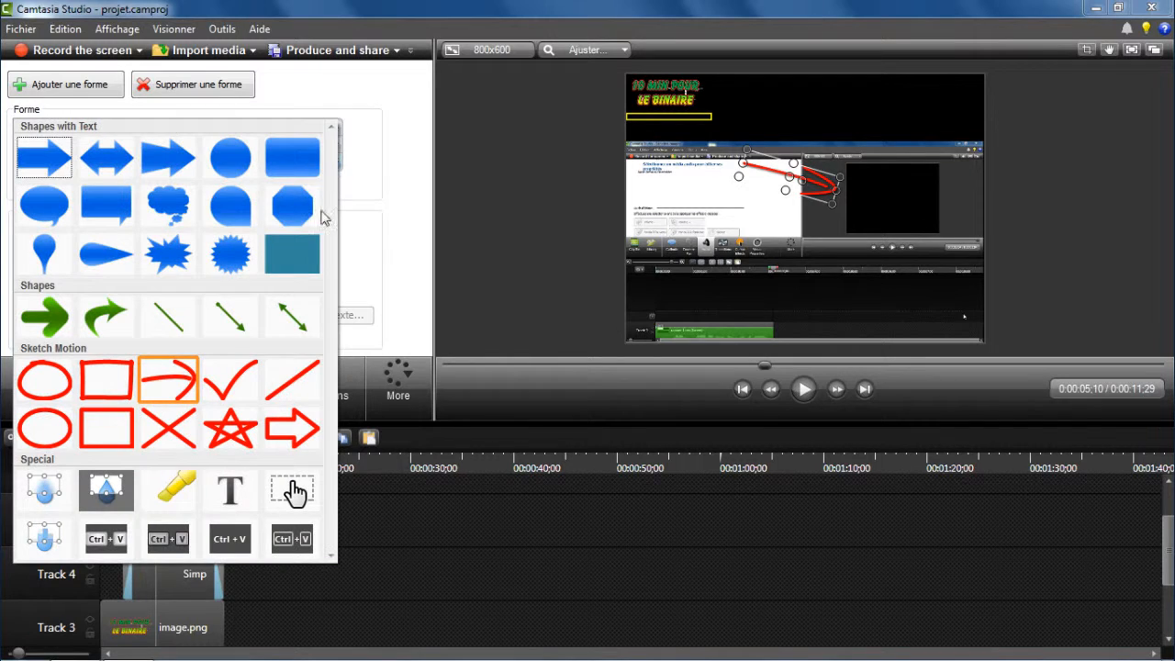
pyautogui.click(107, 422)
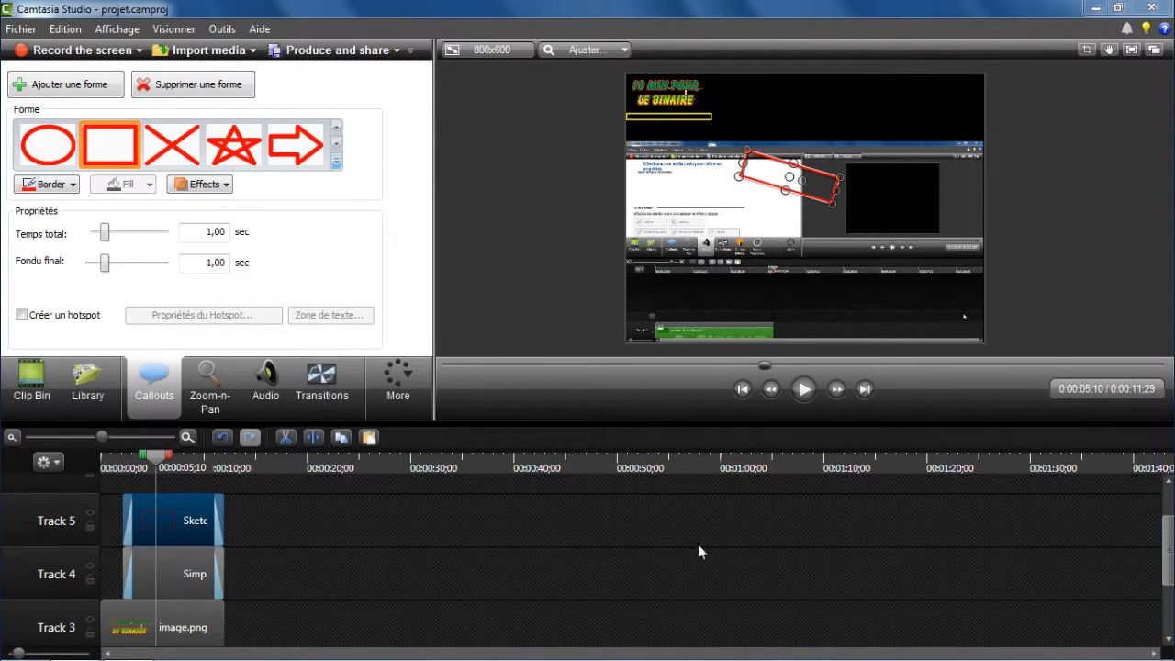
pyautogui.scroll(1, 1169, 530)
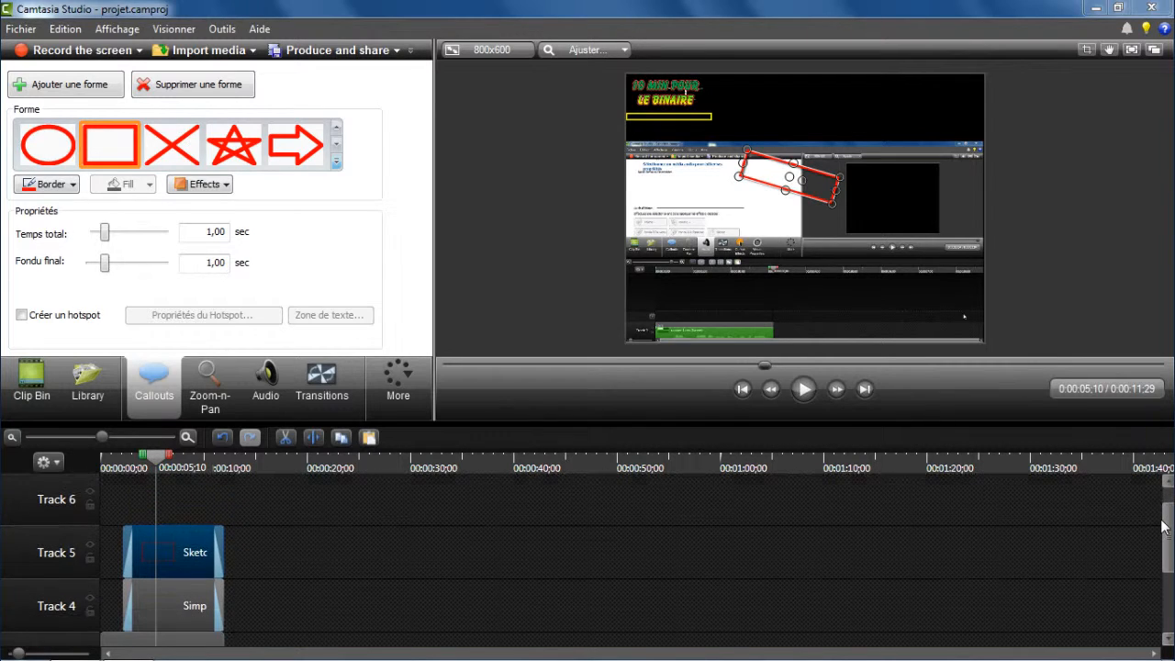
pyautogui.doubleClick(166, 540)
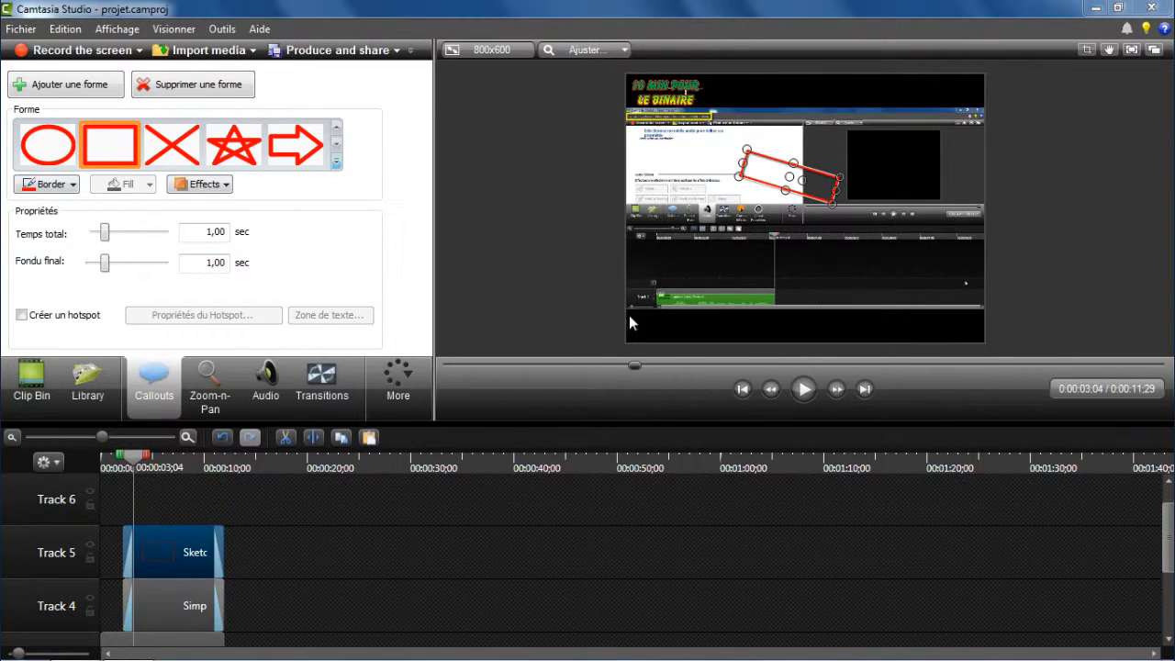
pyautogui.moveTo(737, 176); pyautogui.dragTo(721, 209)
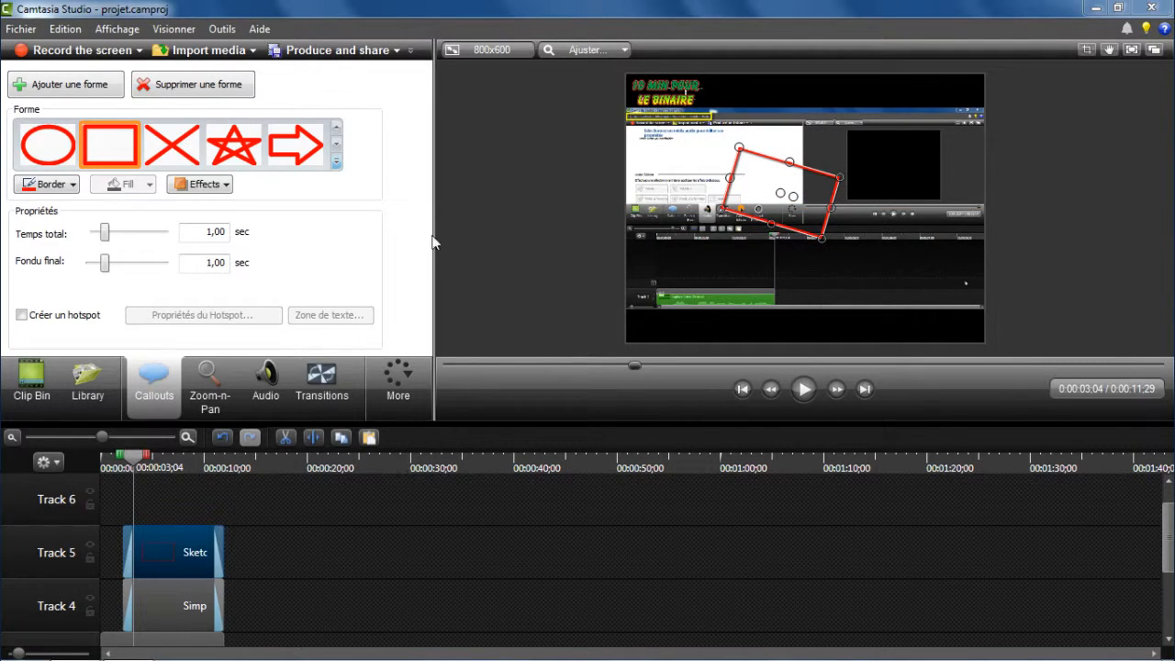
# Step: Change the callout on Track 5 into the Sketch Motion star, deselect it and move the playhead to 0:00:07;04
pyautogui.click(337, 161)
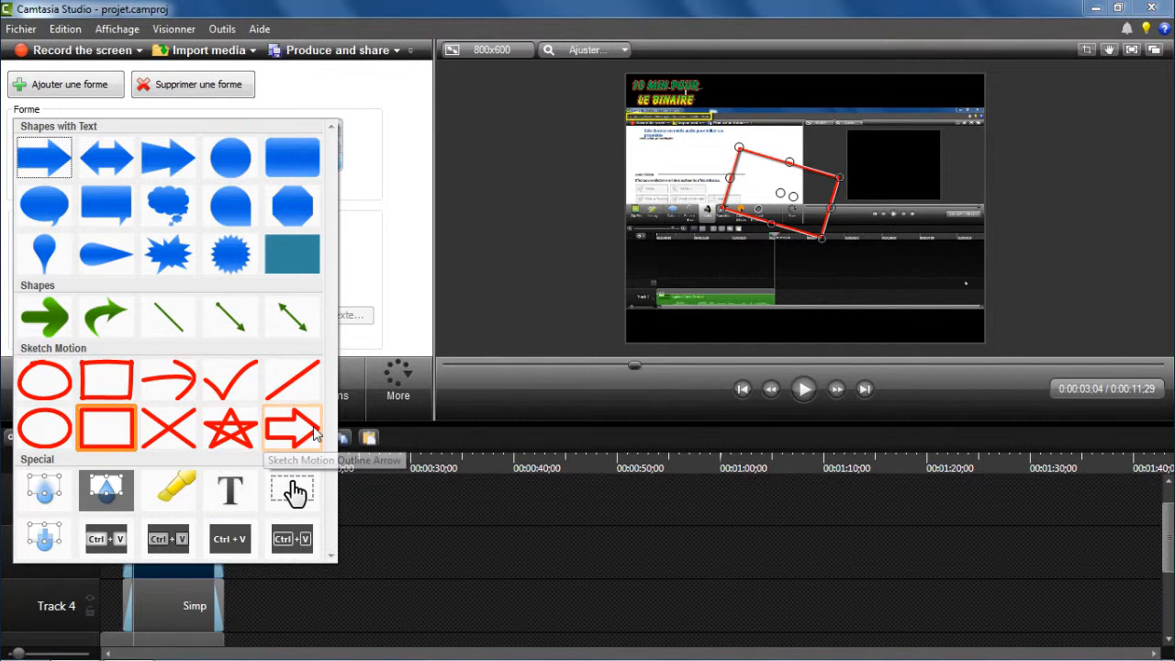
pyautogui.click(384, 497)
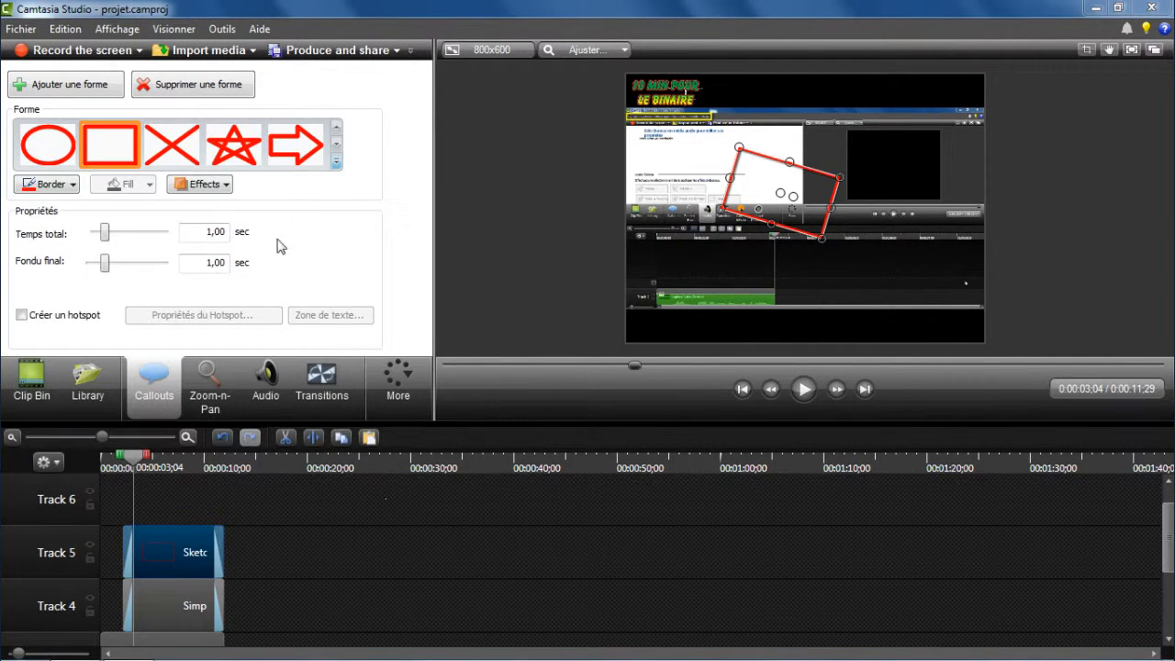
pyautogui.click(336, 164)
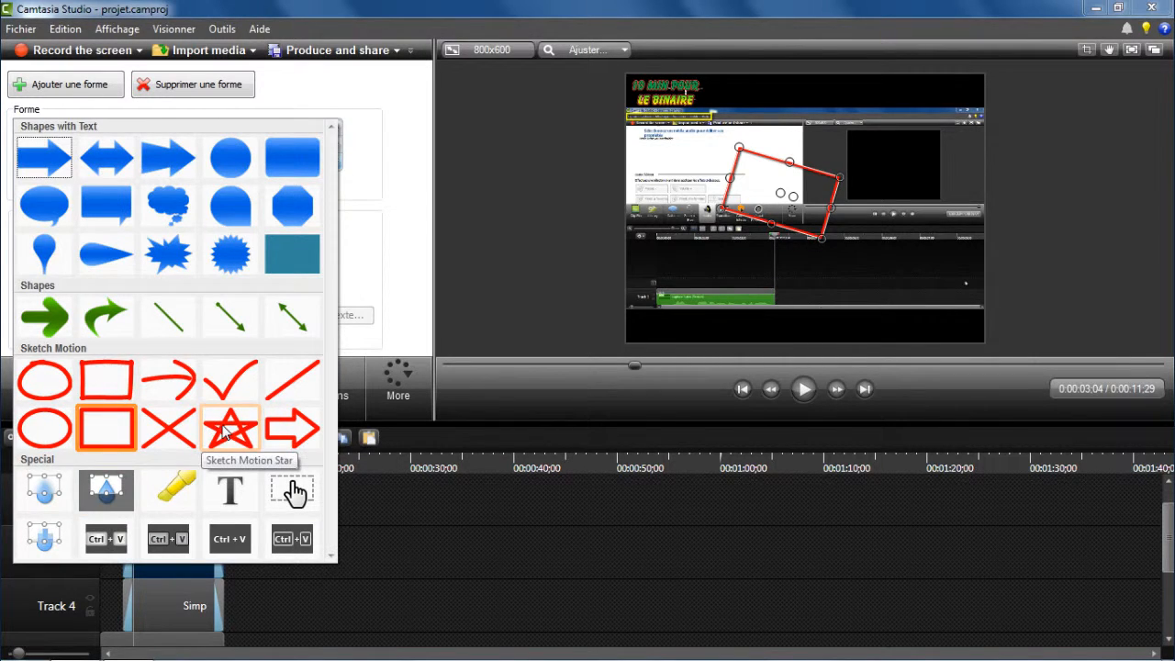
pyautogui.click(225, 433)
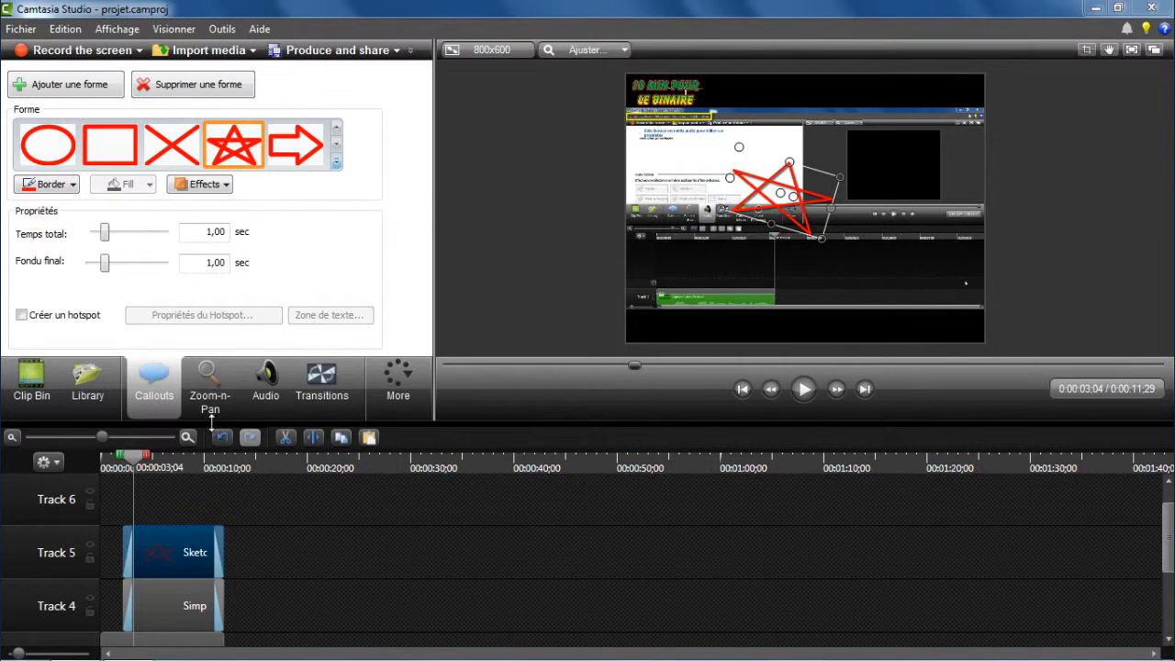
pyautogui.click(266, 554)
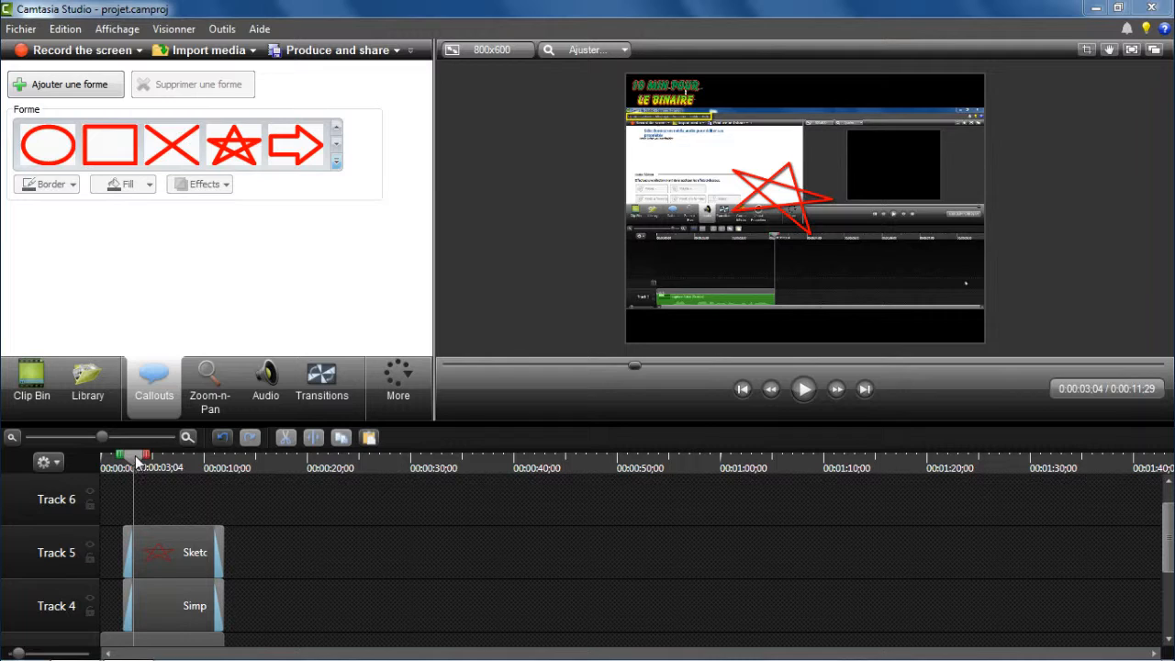
pyautogui.moveTo(136, 462); pyautogui.dragTo(174, 462)
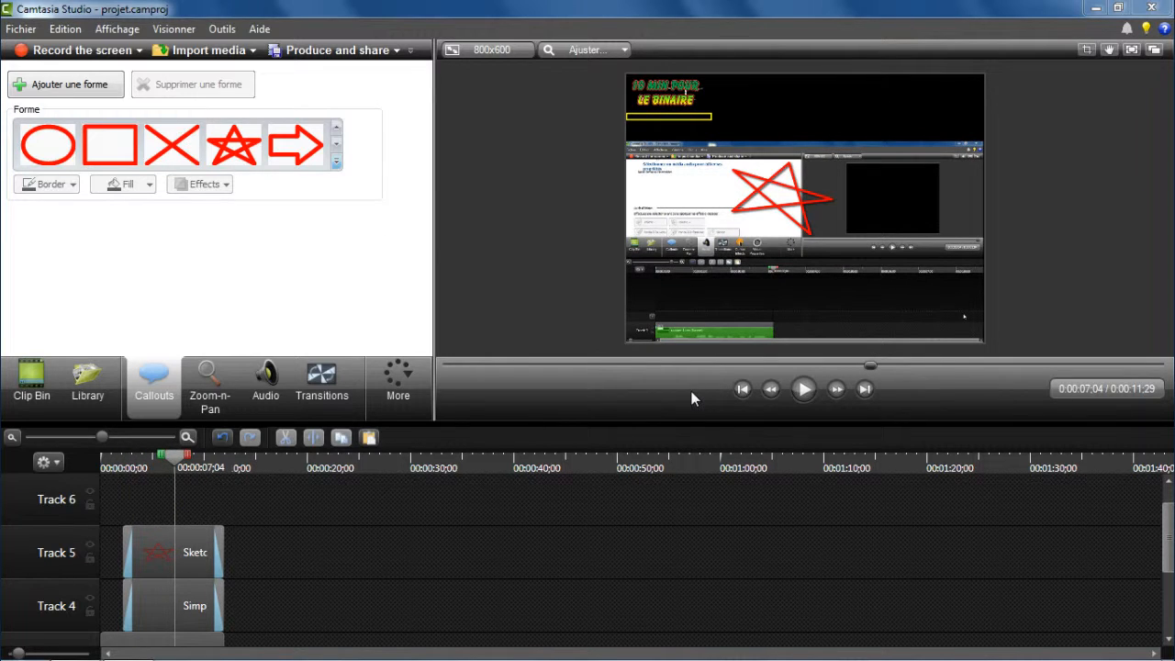